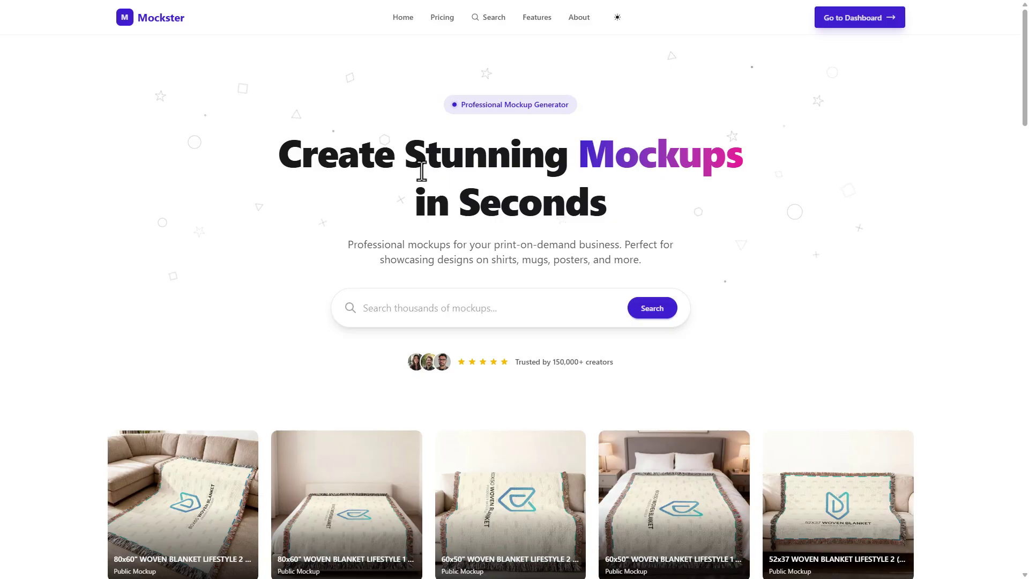
- Look through the home page for its headline, sample mockups, feature cards, statistics and customer reviews
left_click_drag(279, 156, 742, 210)
left_click(744, 219)
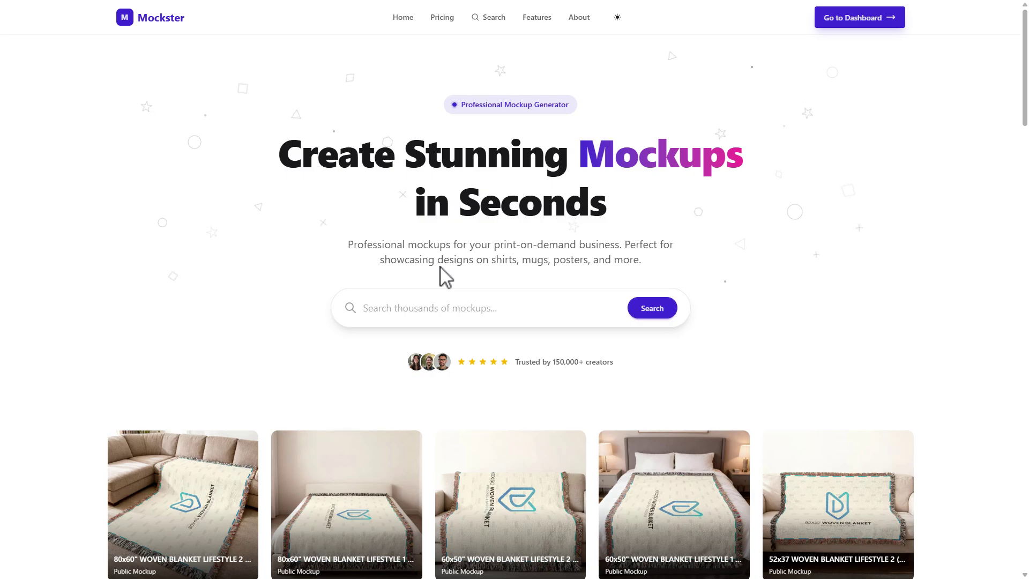
scroll(467, 253, "down", 4)
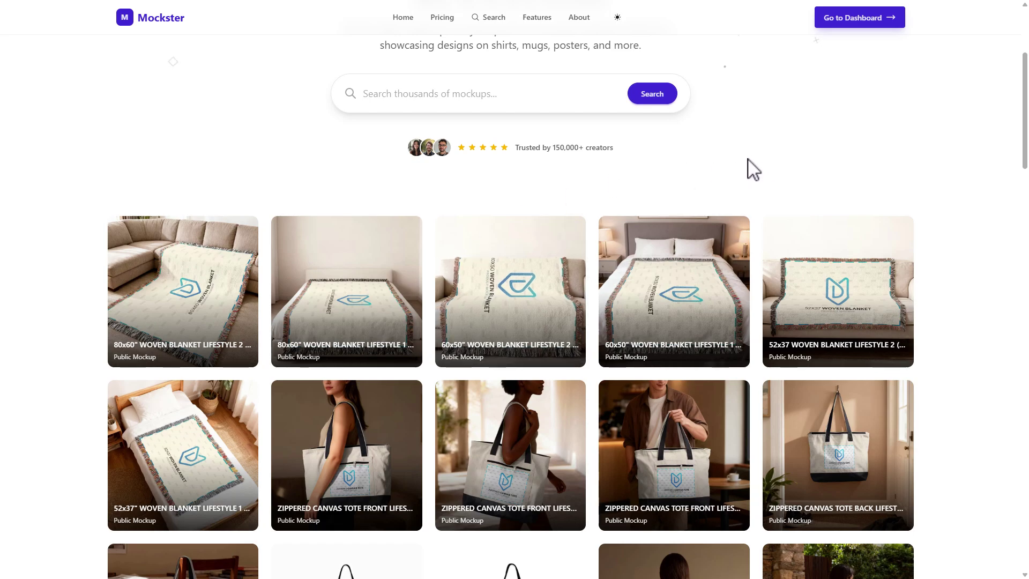
scroll(765, 168, "down", 1)
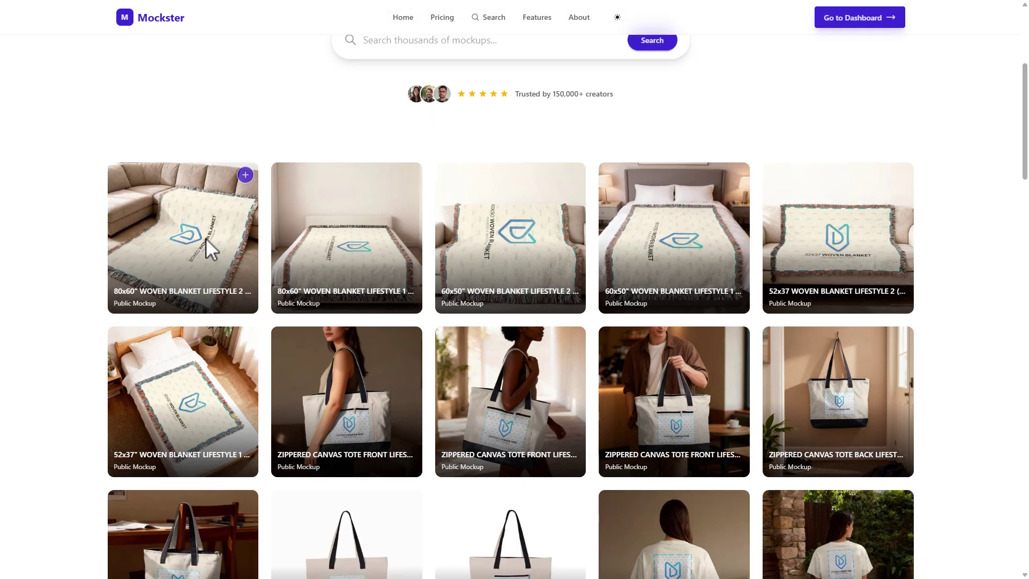
scroll(609, 236, "down", 15)
scroll(621, 246, "down", 13)
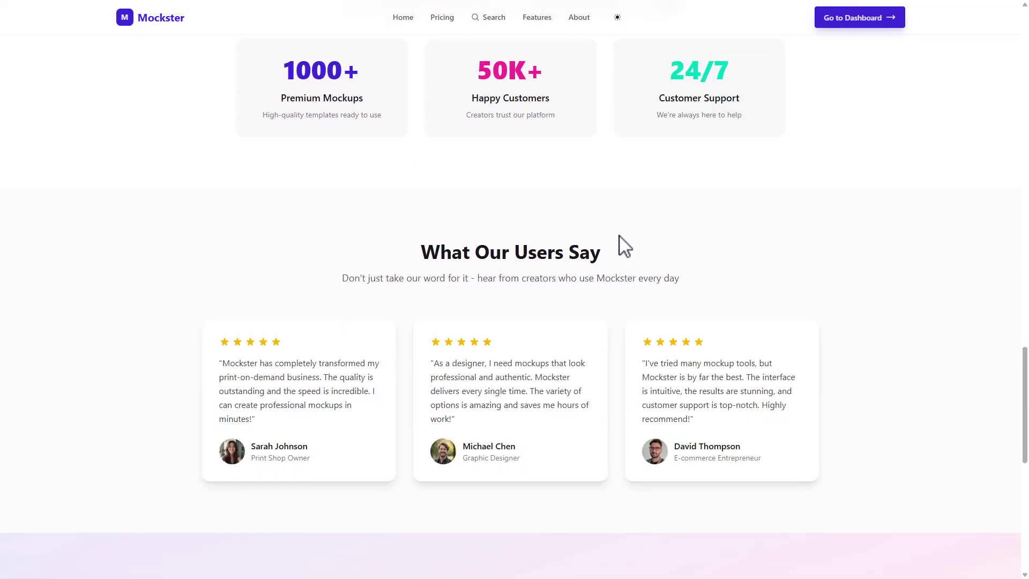
scroll(622, 245, "down", 8)
scroll(626, 242, "up", 14)
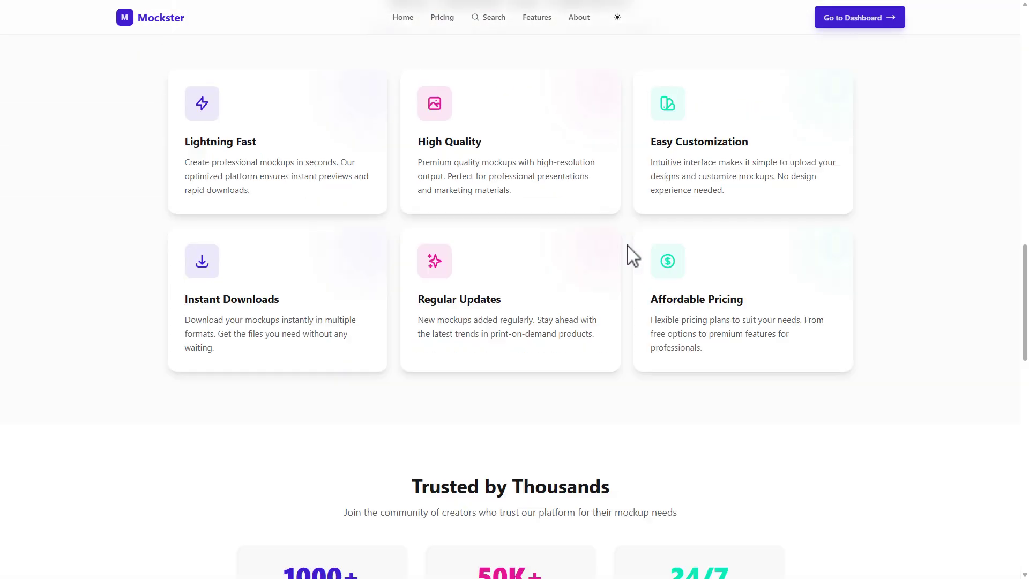
scroll(627, 245, "up", 20)
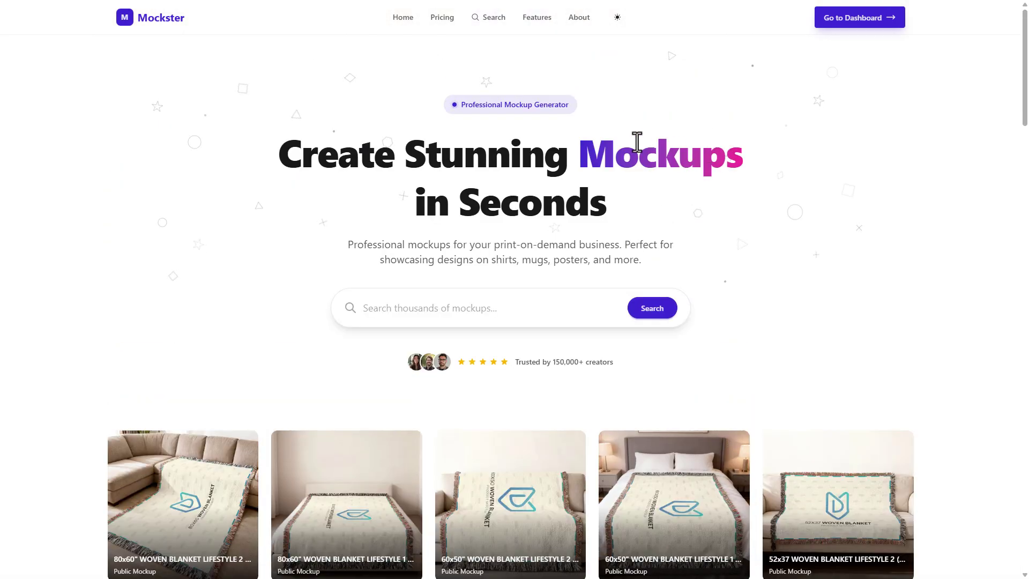
- Review the pricing page and compare the Starter, Pro and Enterprise plans
left_click(438, 18)
scroll(301, 376, "down", 1)
scroll(269, 383, "down", 1)
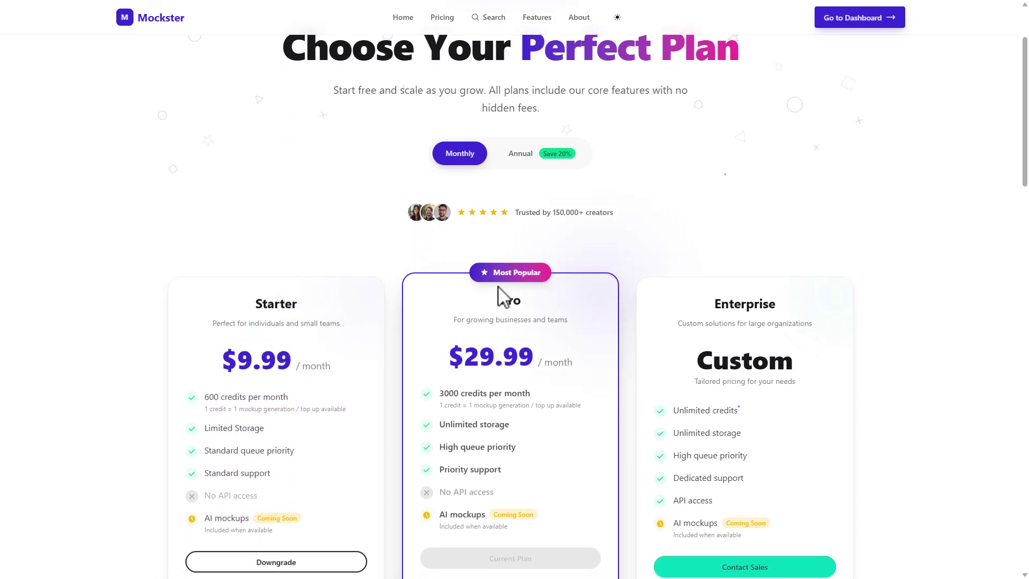
left_click_drag(708, 296, 805, 368)
left_click(811, 373)
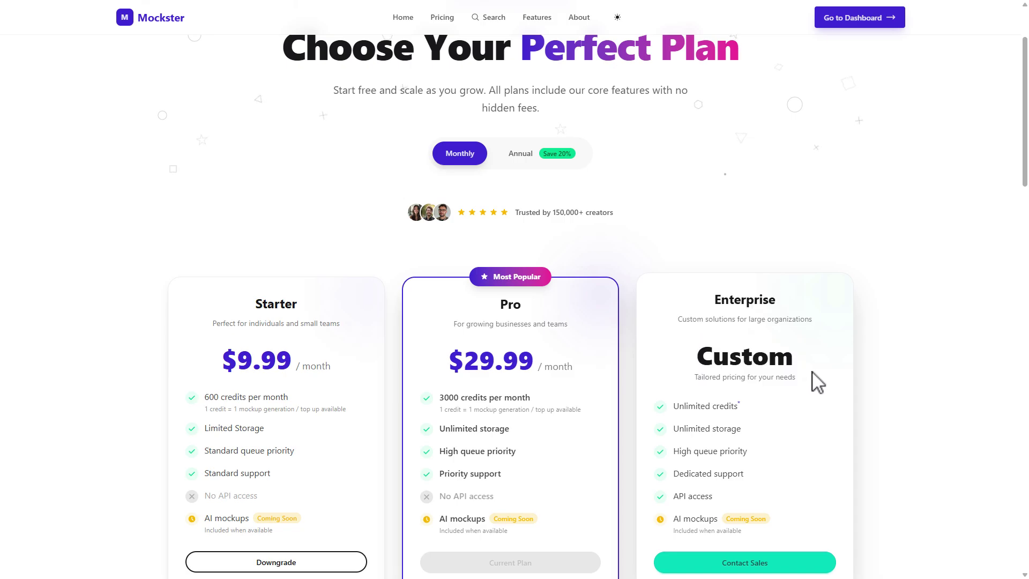
scroll(788, 365, "up", 2)
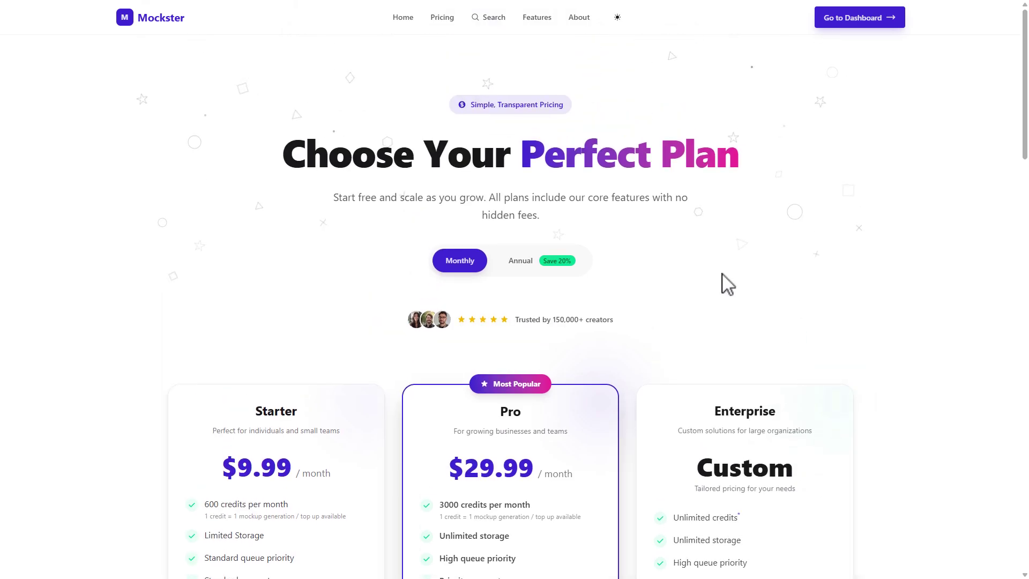
- Go to the dashboard, open the Public Library and look over its mockup categories
left_click(845, 22)
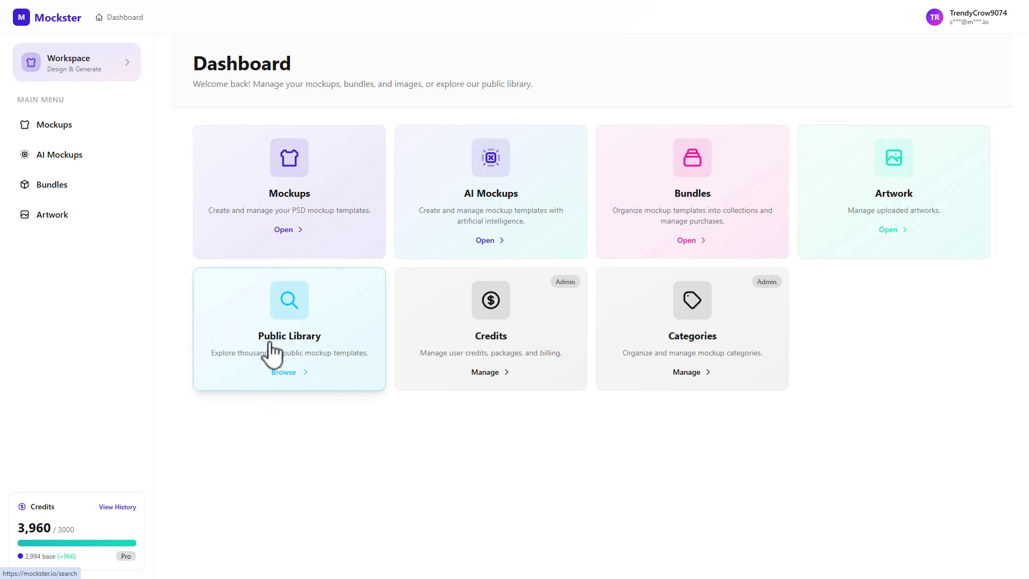
left_click(299, 334)
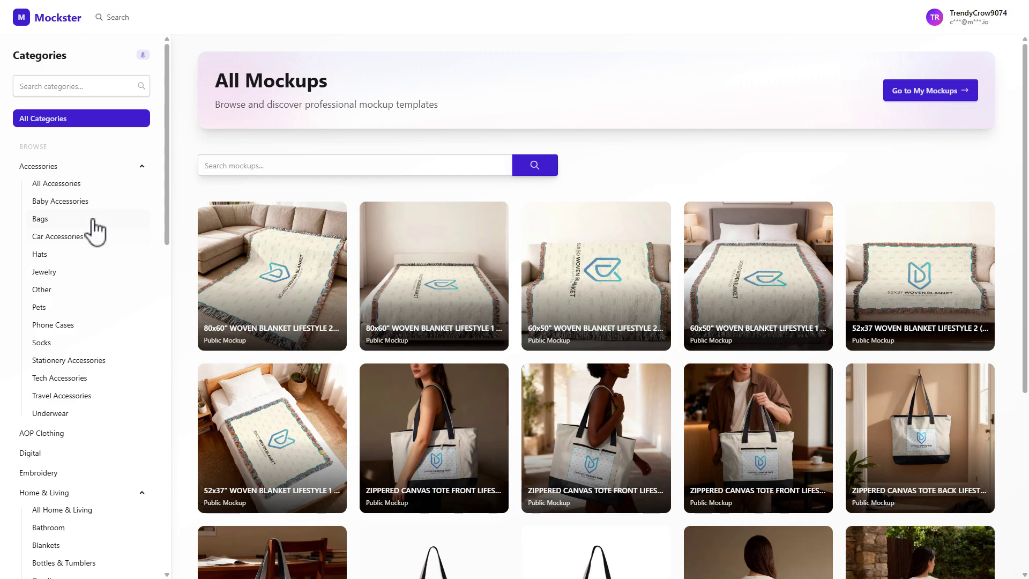
scroll(96, 230, "down", 15)
scroll(69, 320, "up", 15)
- Search both the categories and the public mockups for 3001
left_click(109, 87)
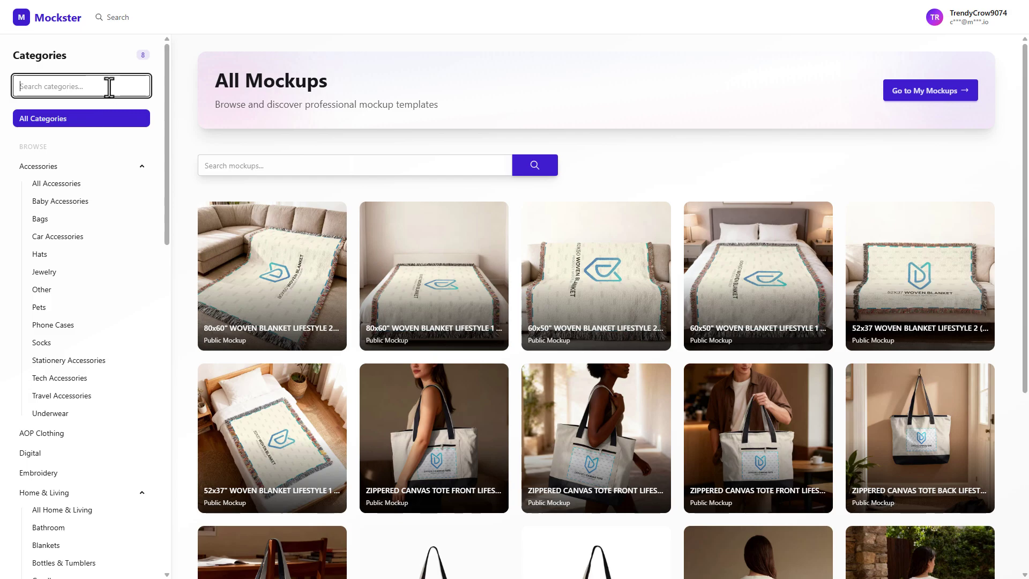
type("3001")
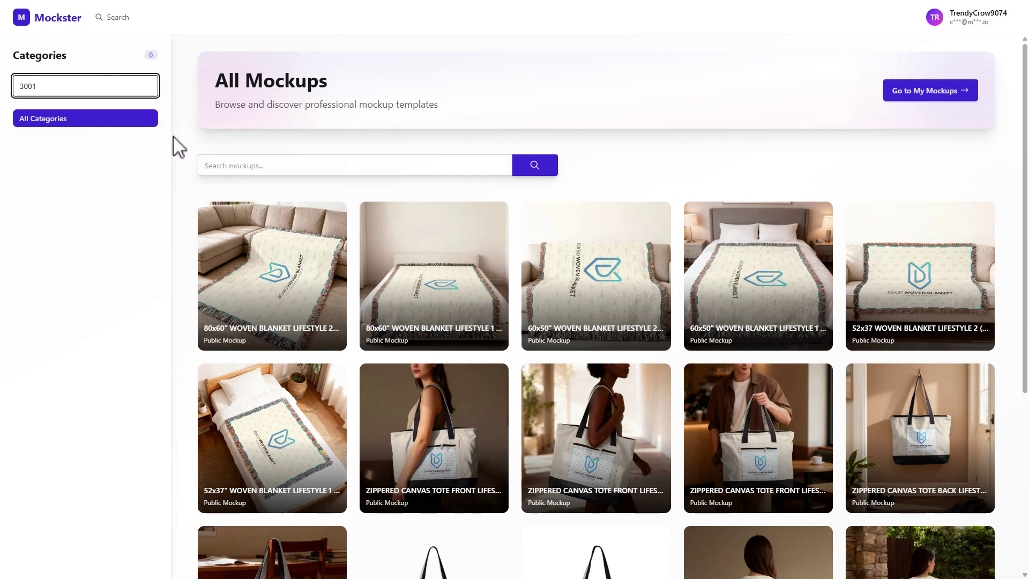
left_click(333, 165)
type("3001")
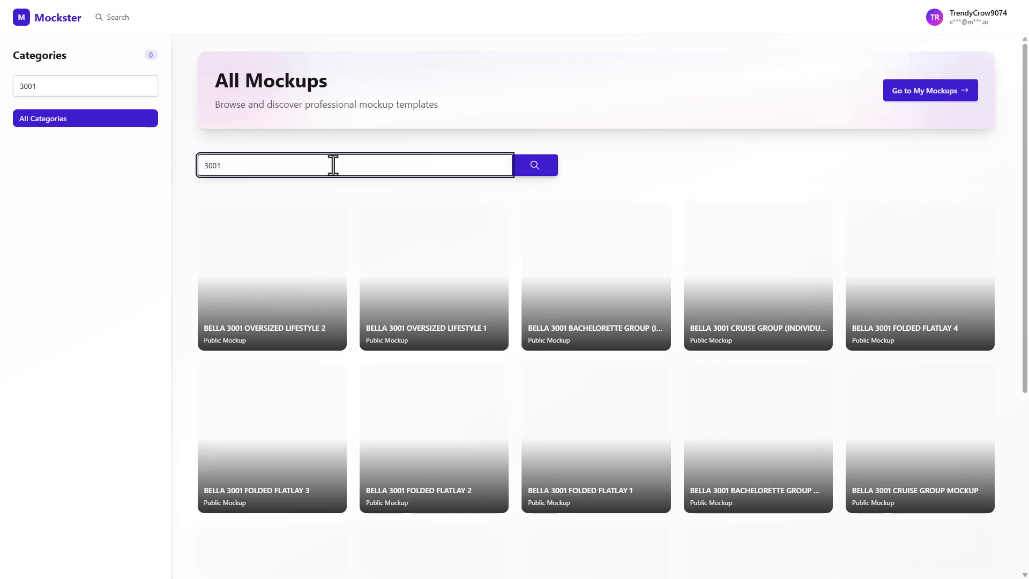
- Browse the 3001 mockups and add the BELLA 3001 VALENTINE'S DAY LIFESTYLE template to the workspace
scroll(809, 257, "down", 6)
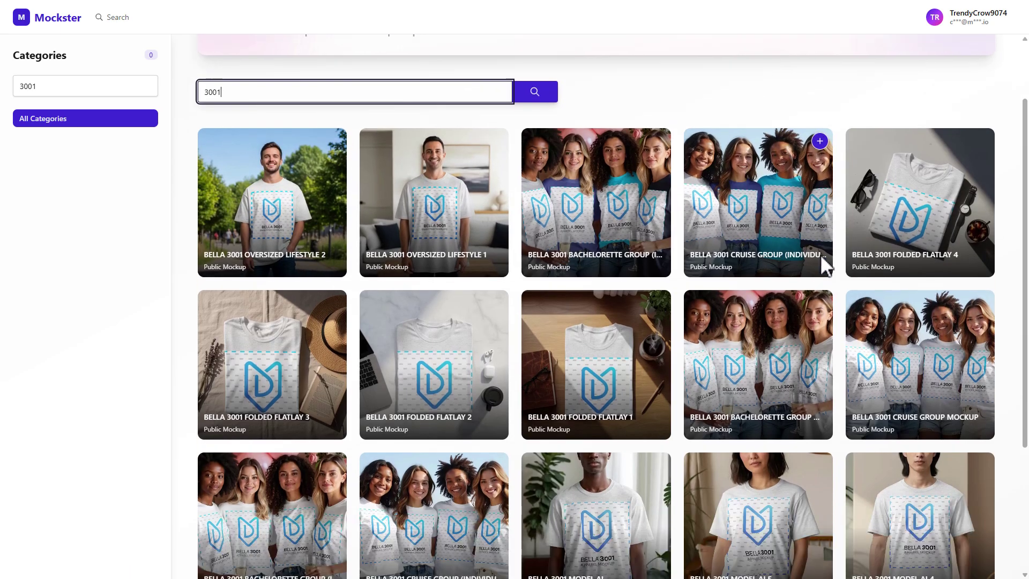
scroll(805, 253, "down", 14)
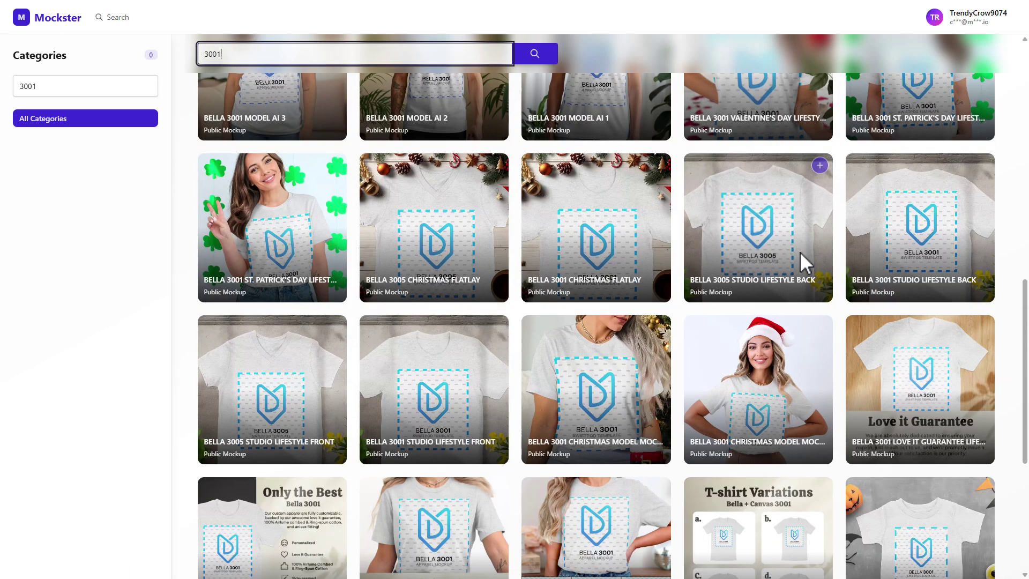
scroll(800, 252, "down", 15)
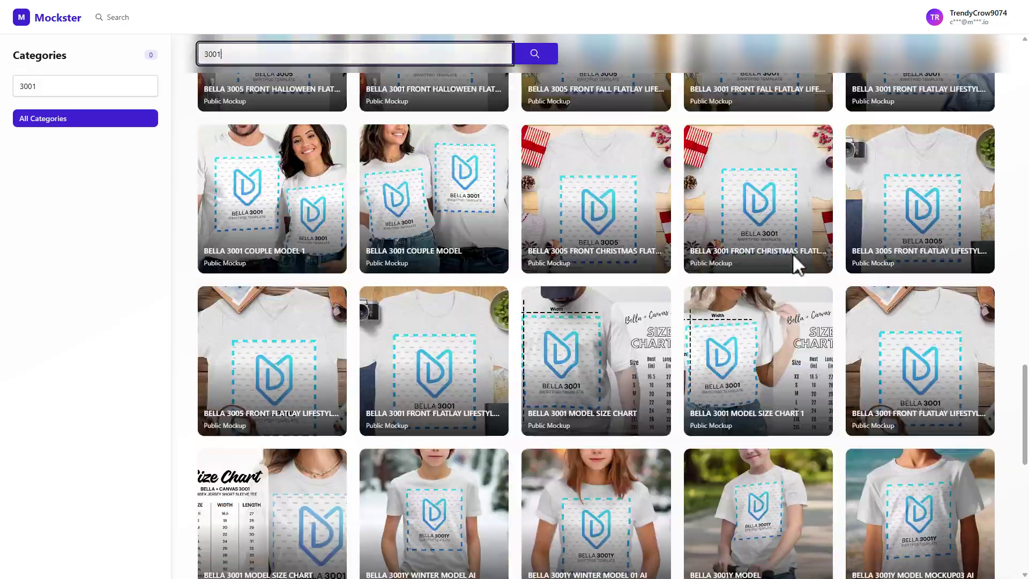
scroll(774, 287, "up", 5)
scroll(750, 263, "up", 20)
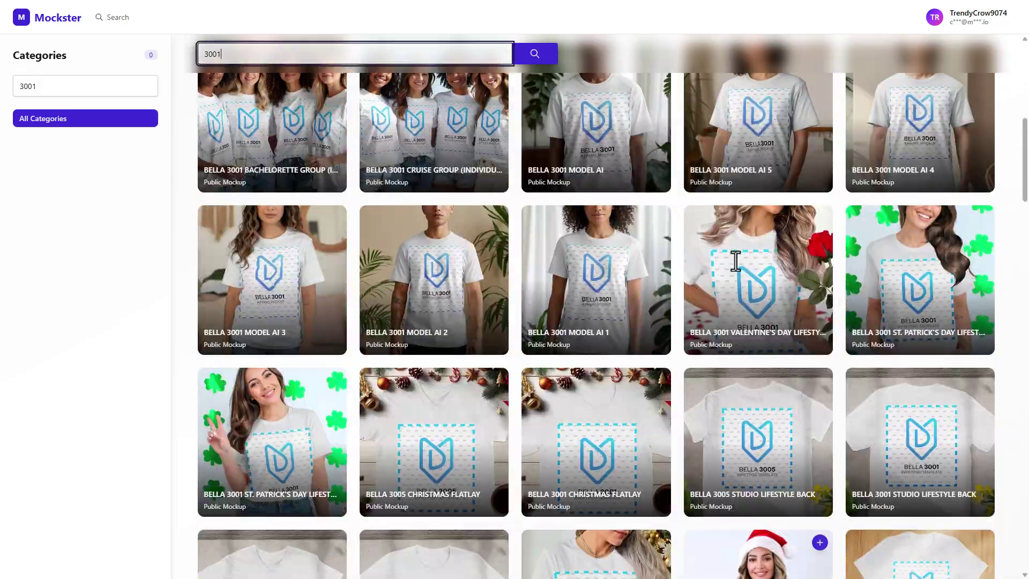
scroll(729, 256, "down", 5)
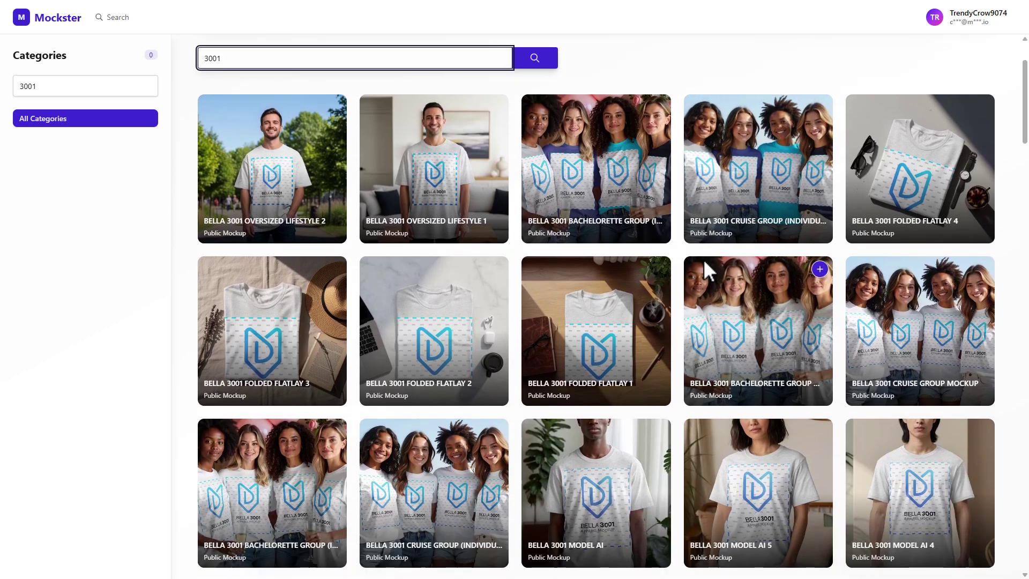
scroll(700, 250, "down", 3)
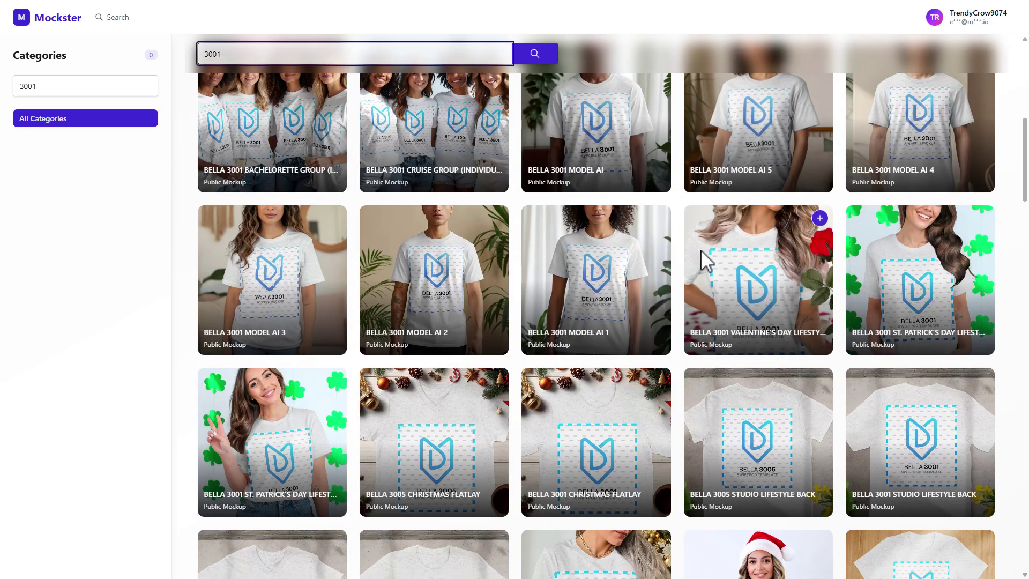
left_click(820, 219)
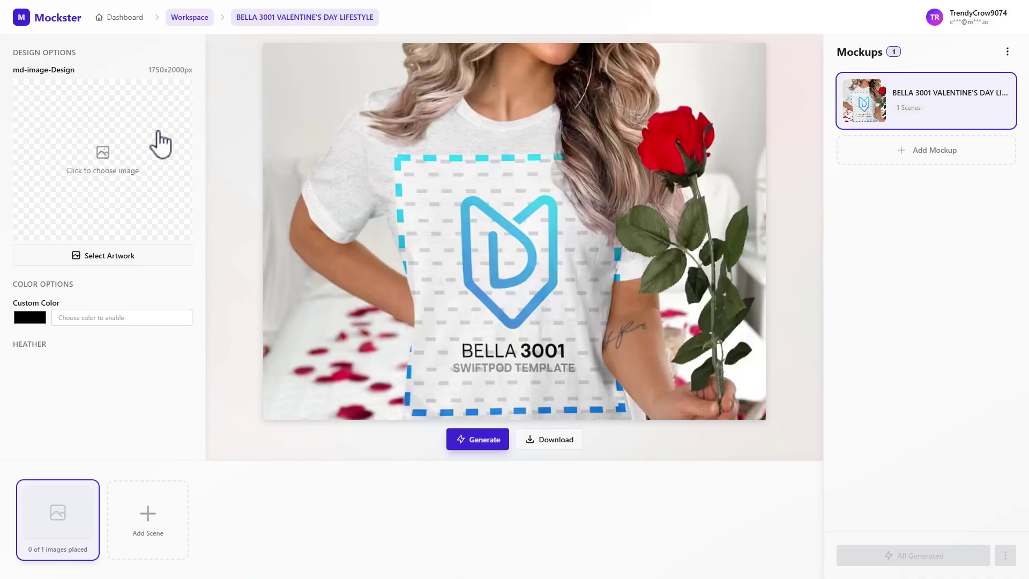
left_click_drag(834, 58, 913, 57)
left_click(901, 85)
left_click_drag(12, 54, 115, 60)
left_click(114, 60)
- Place the watercolor dog with sunglasses artwork on the design area and shrink it into the upper-right corner
left_click(83, 155)
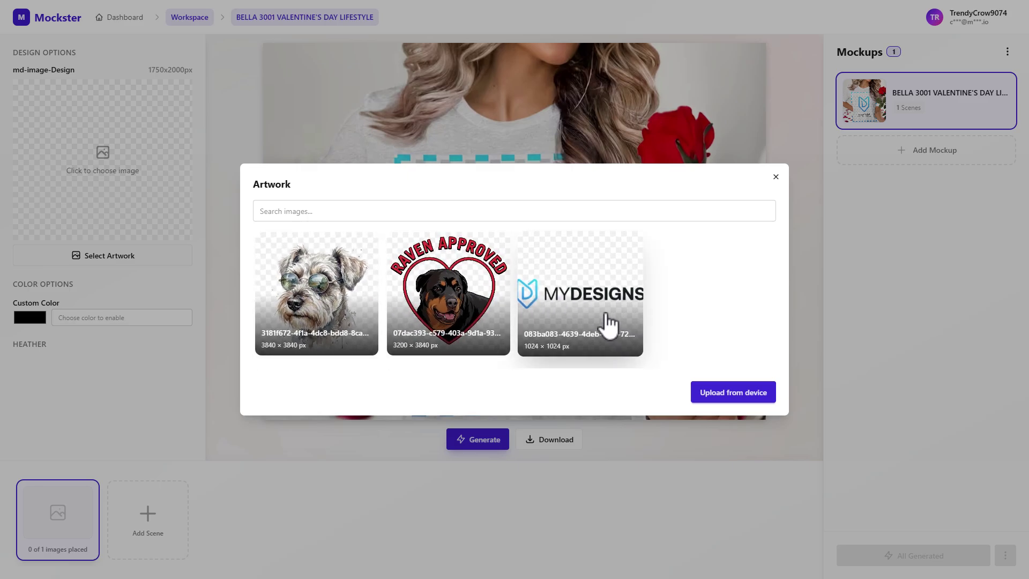
left_click(353, 263)
mouse_move(106, 169)
left_mouse_down()
mouse_move(131, 200)
mouse_move(101, 182)
left_mouse_up()
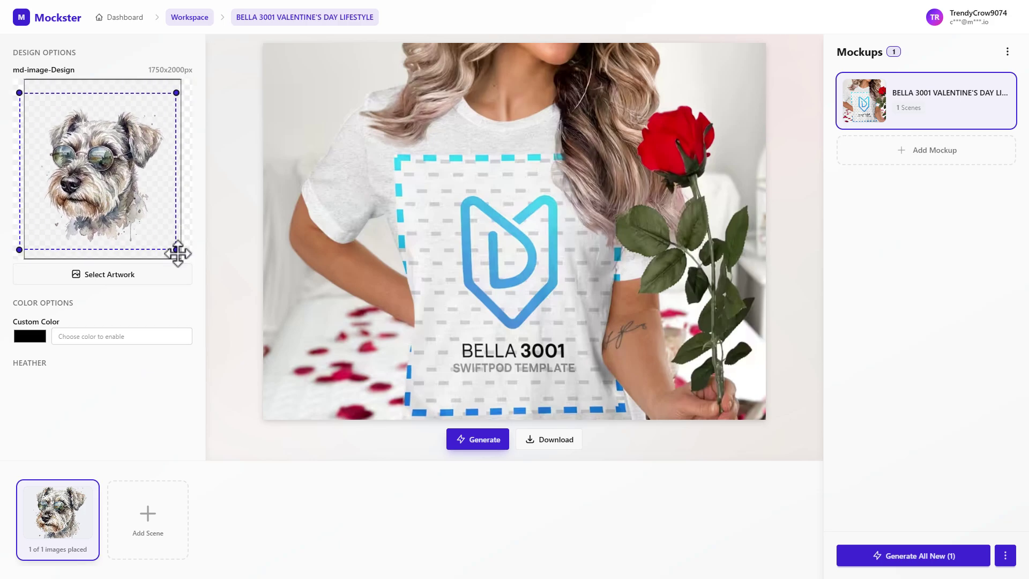
left_click_drag(178, 251, 151, 124)
- Set the shirt's custom color to #ffffff and generate the mockup
left_click(30, 337)
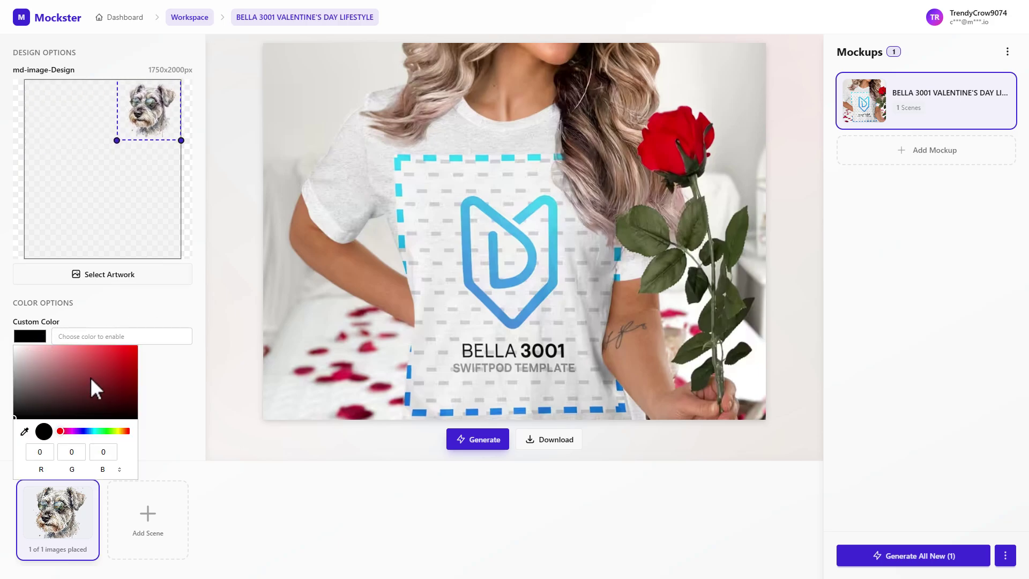
left_click_drag(91, 377, 6, 346)
left_click(125, 296)
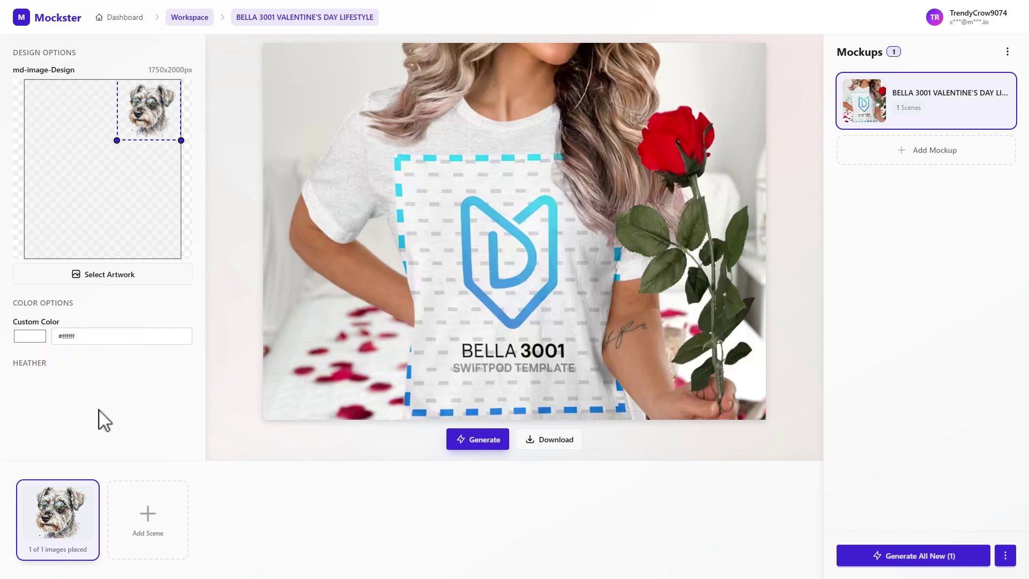
left_click(489, 441)
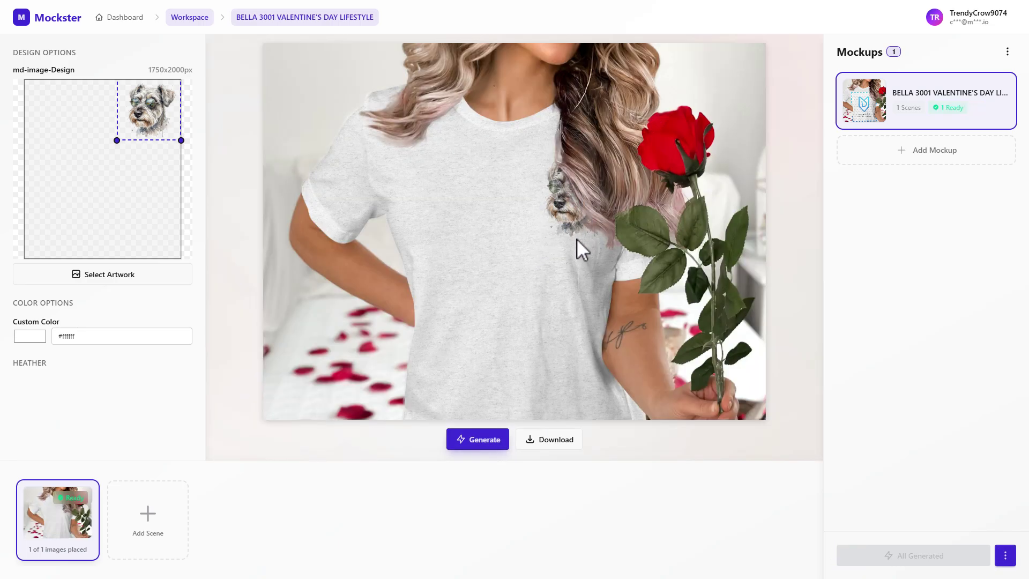
- Enlarge the dog artwork to fill the design area and center it there
left_click_drag(117, 140, 25, 257)
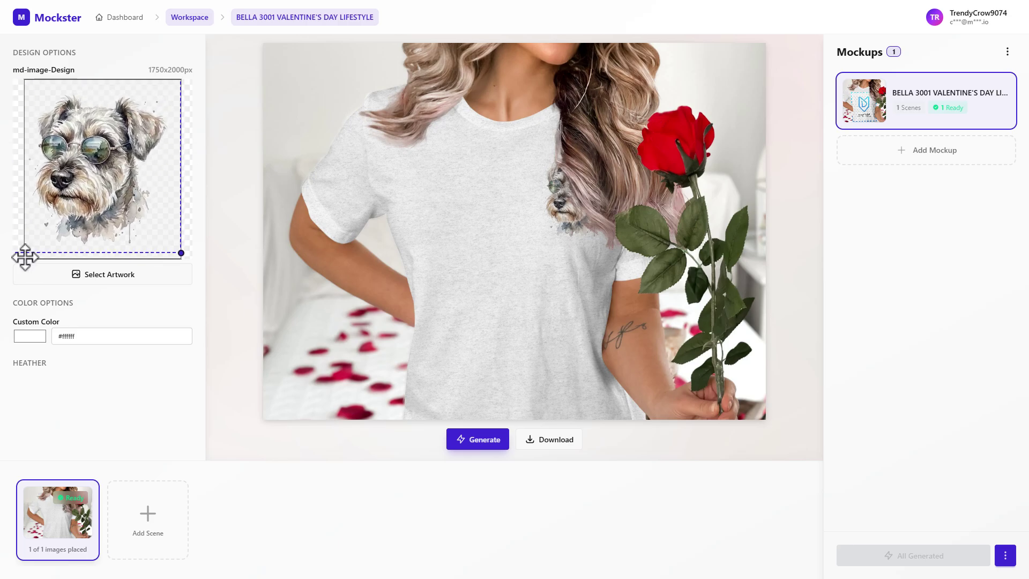
left_click_drag(74, 175, 83, 166)
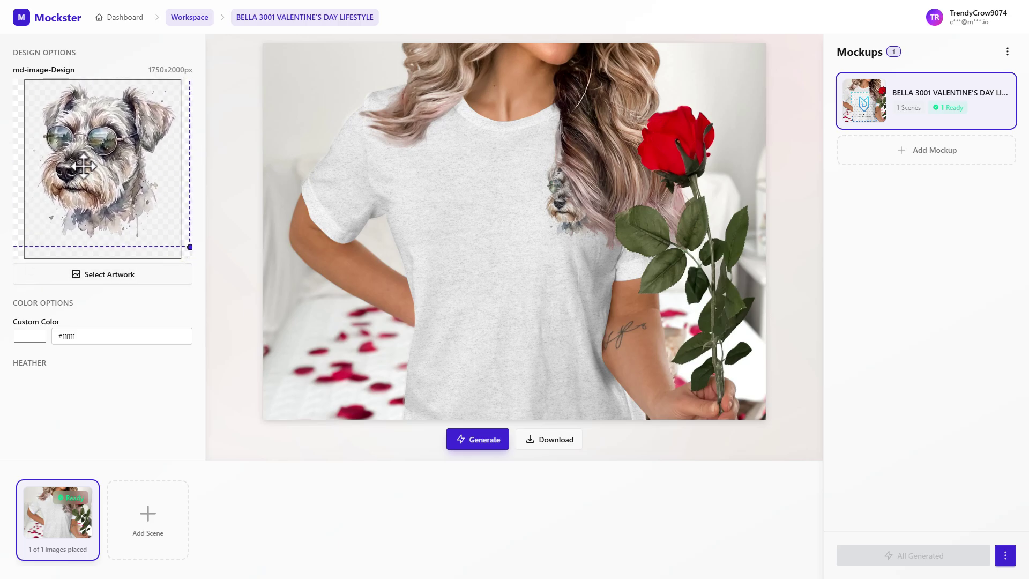
- Generate the Valentine's Day mockup with the enlarged artwork and download it
left_click(489, 442)
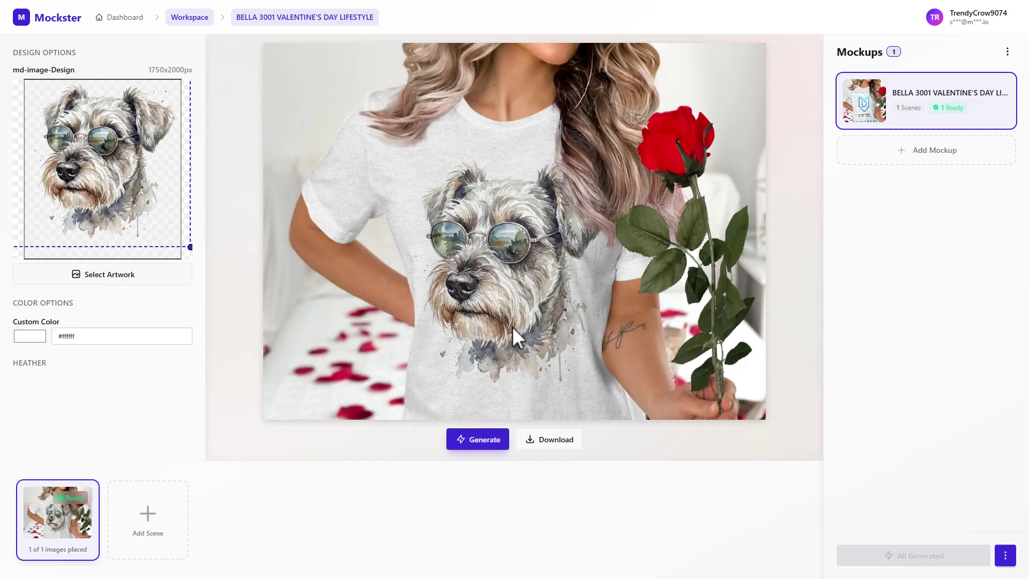
left_click(554, 445)
- Search the public mockups for 3001 and add the BELLA 3001 FOLDED FLATLAY 3 template
left_click(912, 163)
left_click(602, 76)
type("3001")
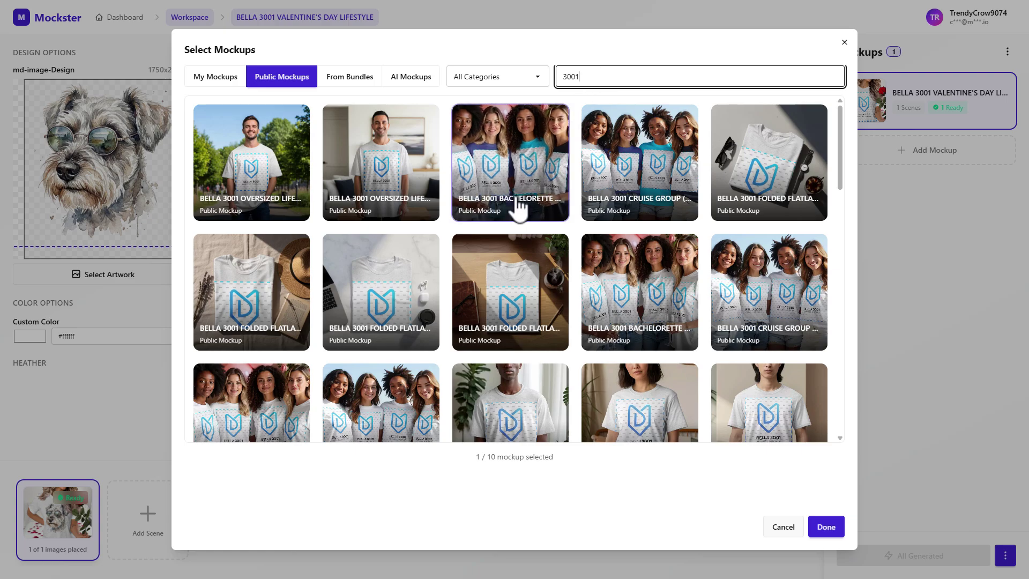
left_click(292, 276)
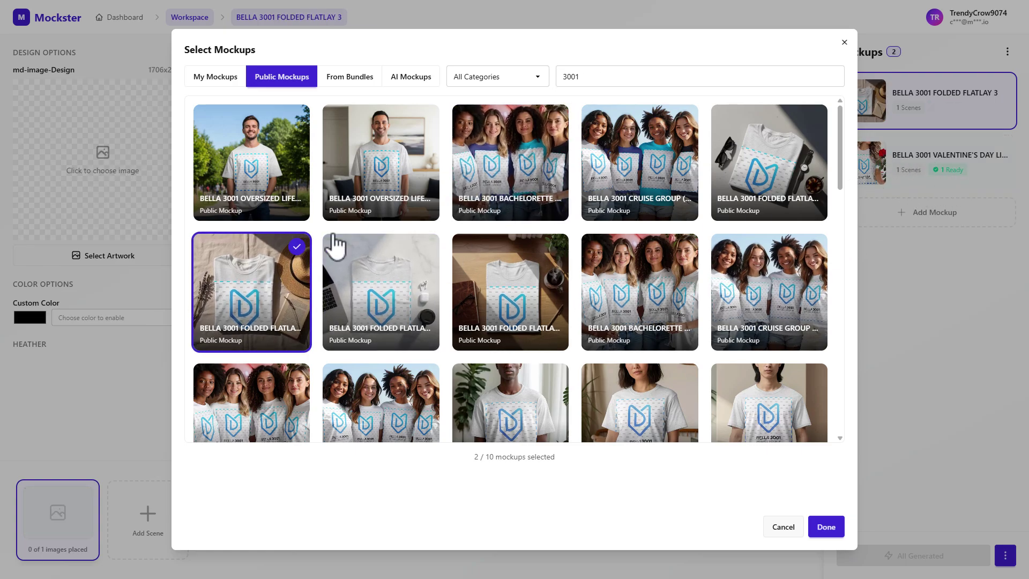
- Add the BELLA 3001 CHRISTMAS MODEL MOCKUP 1 template, finish the selection and open FOLDED FLATLAY 3 in the workspace
scroll(531, 267, "down", 7)
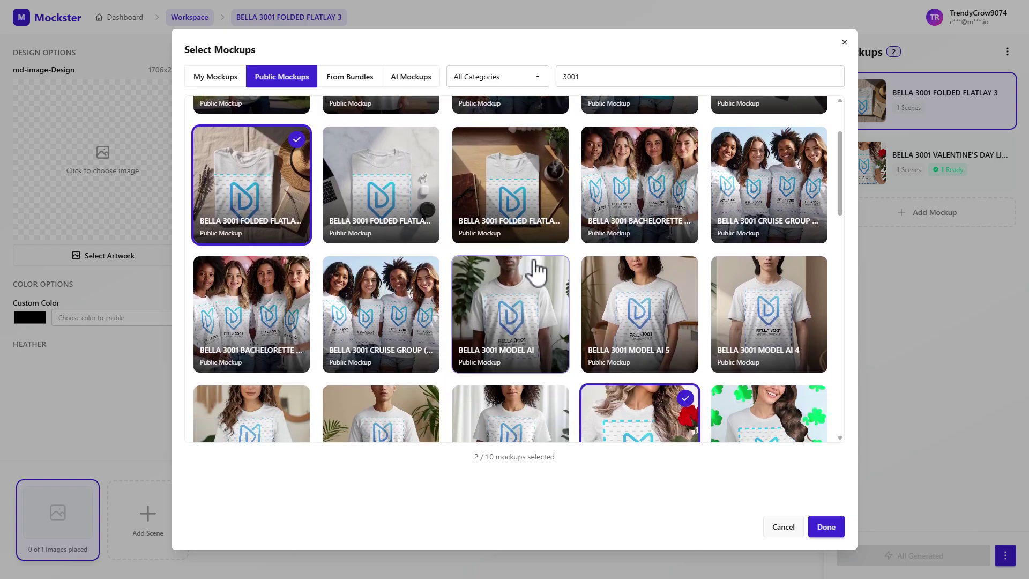
scroll(539, 267, "down", 3)
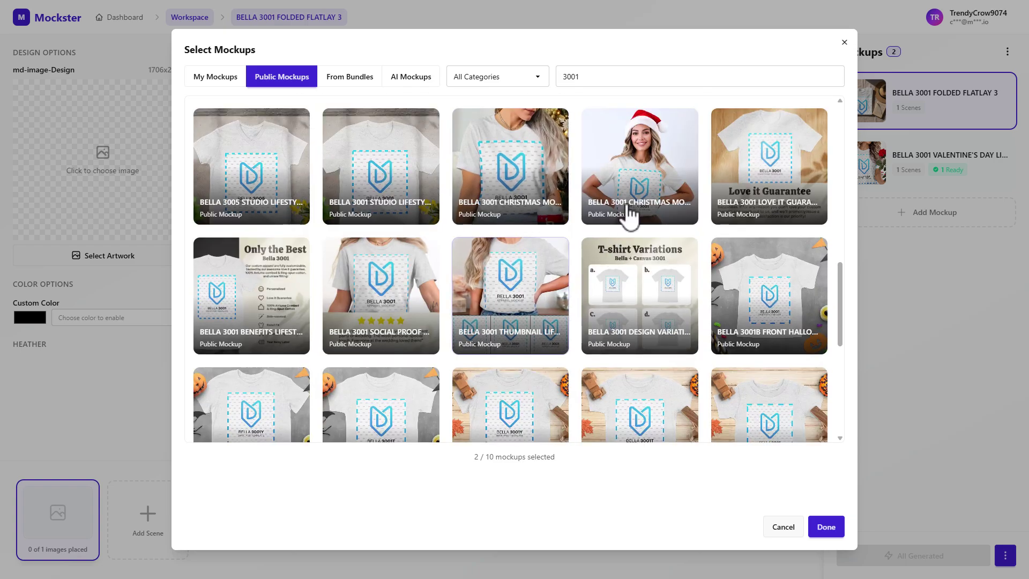
left_click(662, 214)
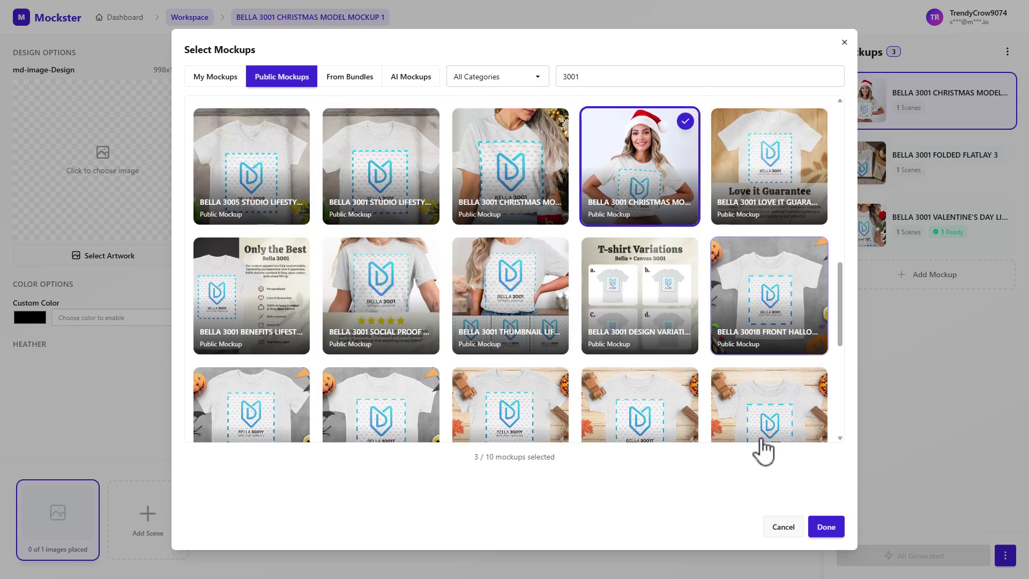
left_click(826, 528)
left_click(891, 162)
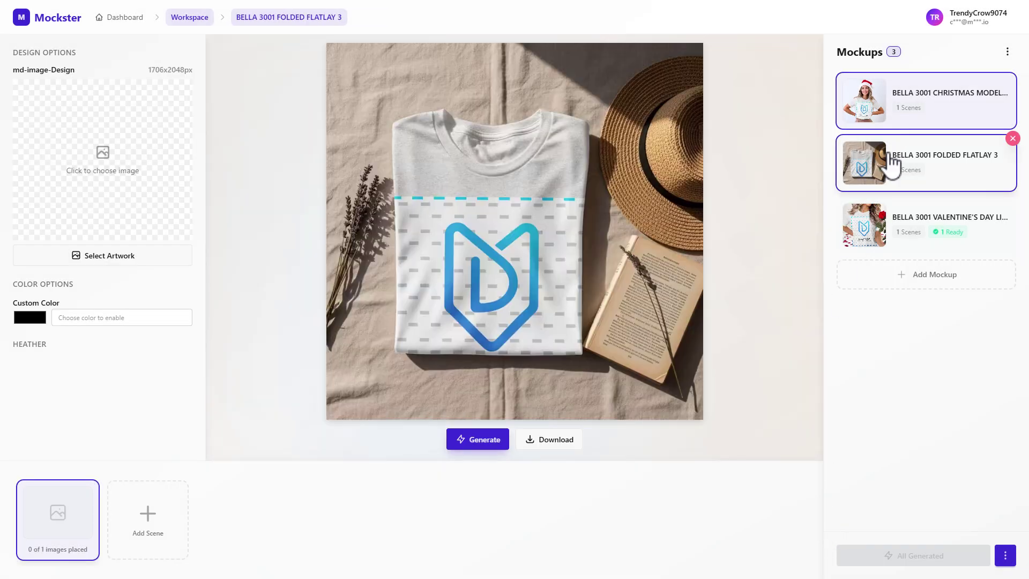
- Add a second scene to the BELLA 3001 CHRISTMAS MODEL MOCKUP 1 mockup and remove that extra scene again
left_click(892, 228)
left_click(894, 185)
left_click(890, 121)
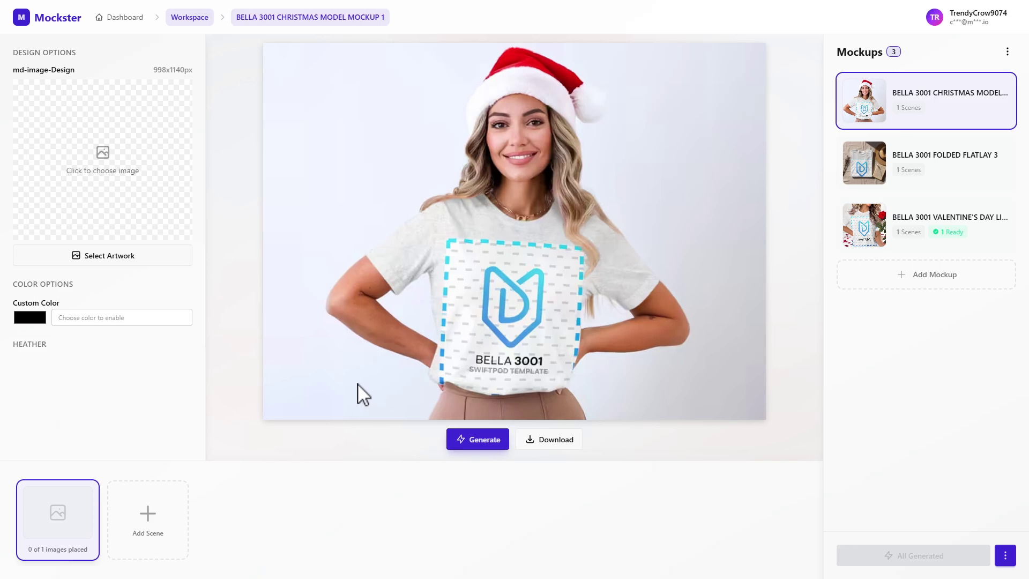
left_click(123, 529)
left_click(78, 535)
left_click(153, 526)
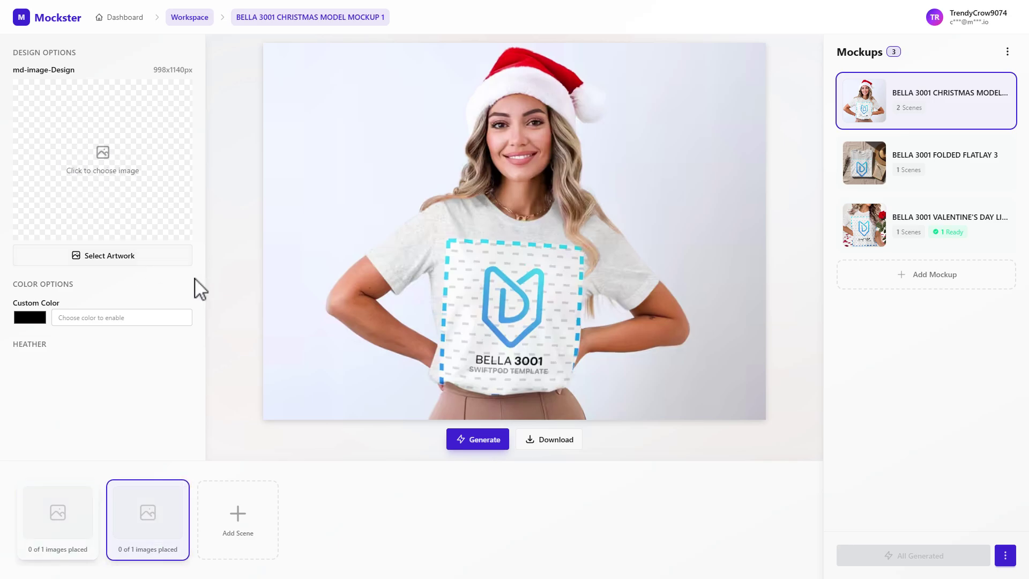
left_click(183, 483)
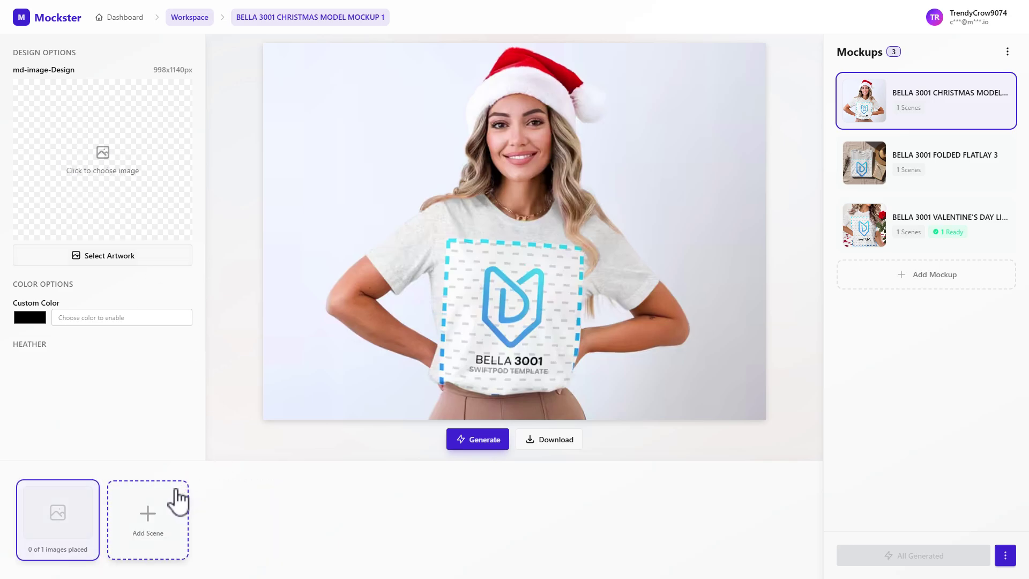
- Open the Christmas model mockup and place the dog-with-sunglasses artwork in its design area
left_click(908, 160)
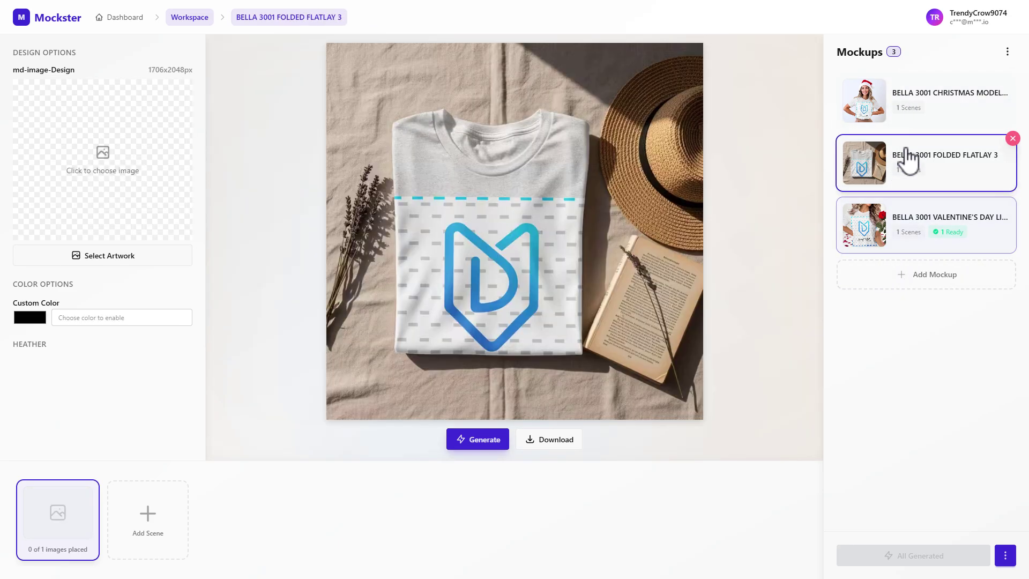
left_click(908, 105)
left_click(189, 177)
left_click(292, 247)
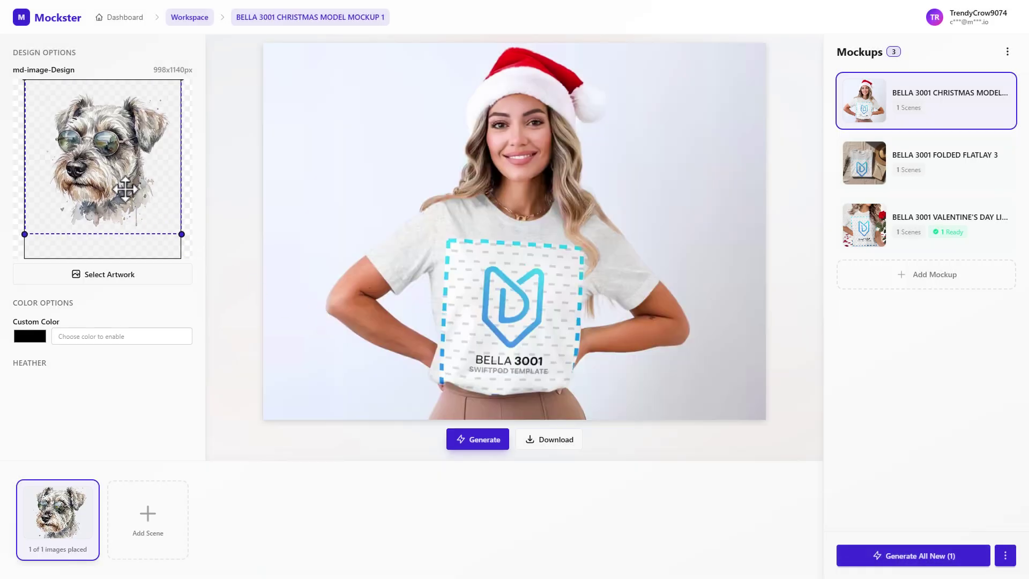
- Set the Christmas model mockup's custom shirt color to the blue #4485ca
left_click(33, 338)
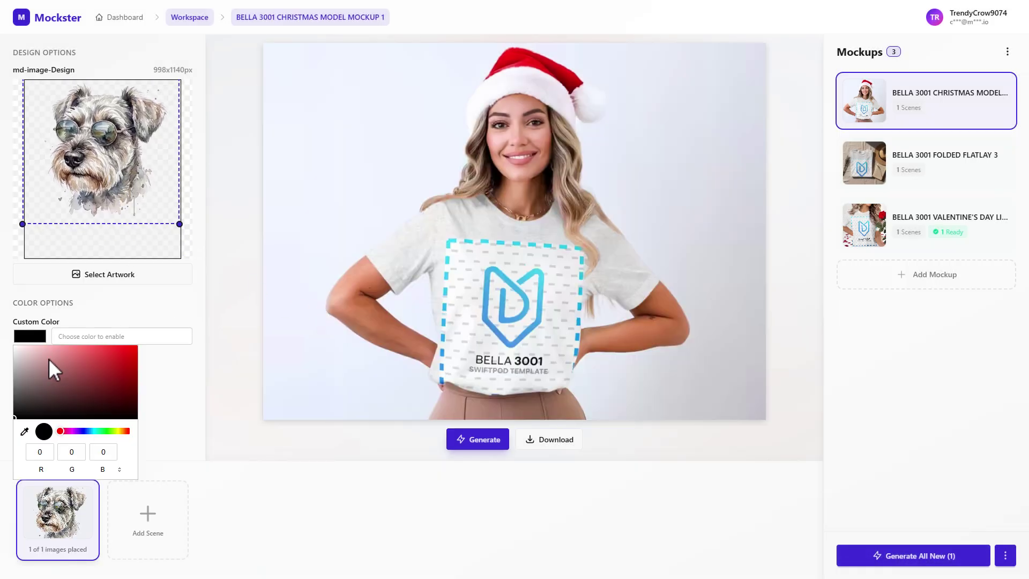
left_click(50, 356)
left_click_drag(115, 431, 89, 431)
left_click(66, 356)
left_click(119, 349)
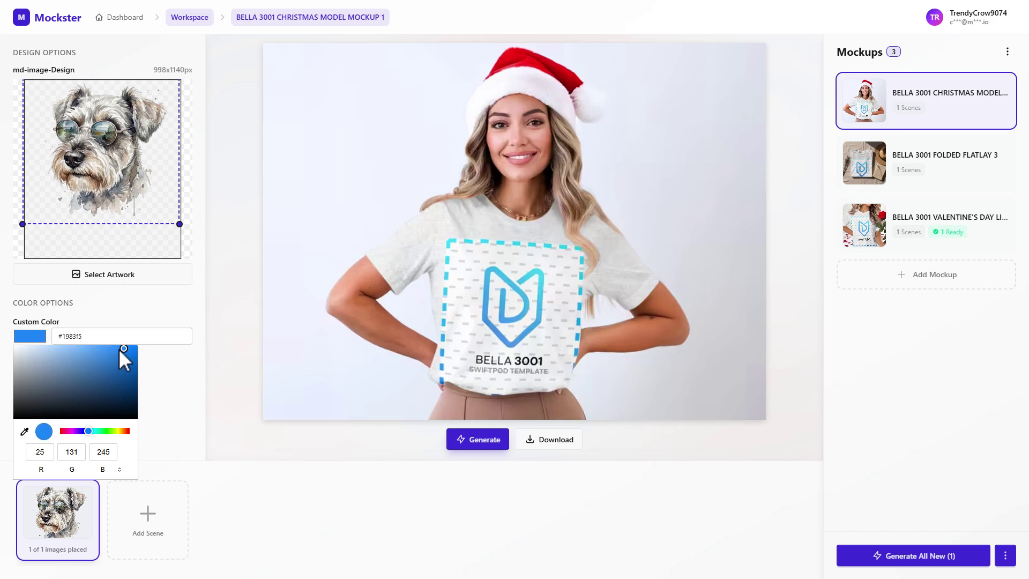
left_click(212, 315)
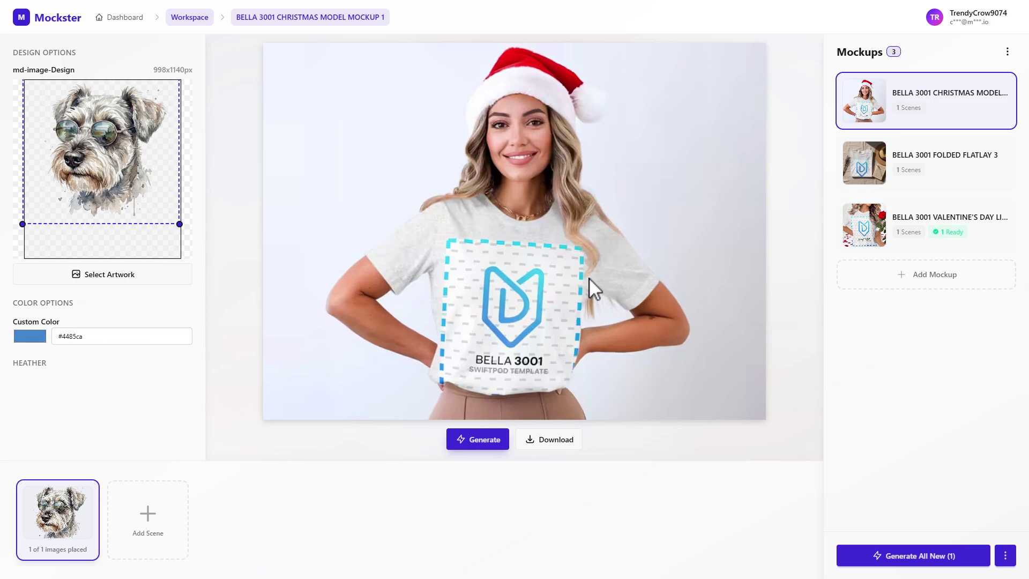
- Open the BELLA 3001 FOLDED FLATLAY 3 mockup, place the dog artwork and adjust it to fill the design area's width
left_click(914, 161)
left_click(66, 210)
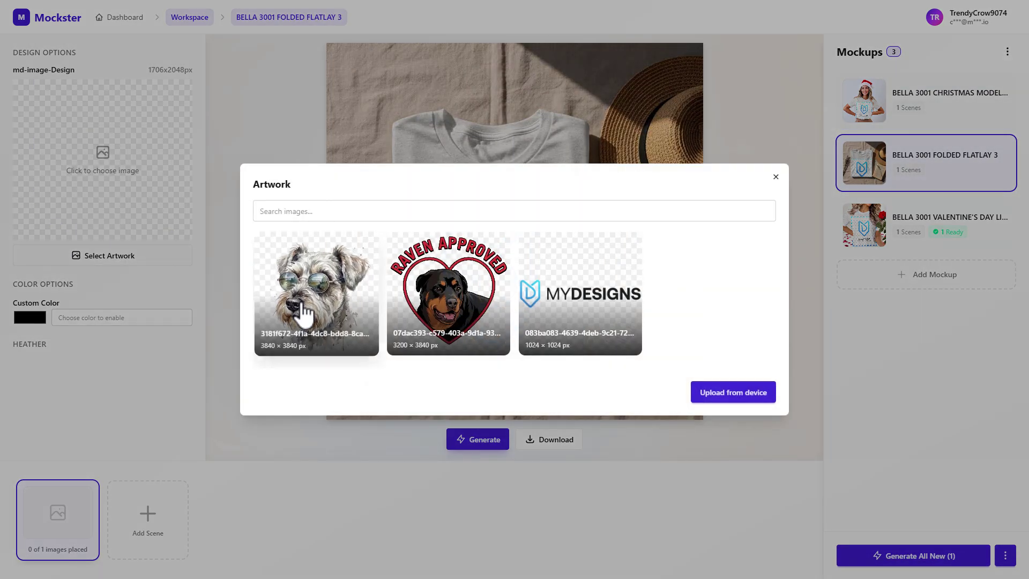
left_click(299, 314)
left_click_drag(176, 233, 142, 214)
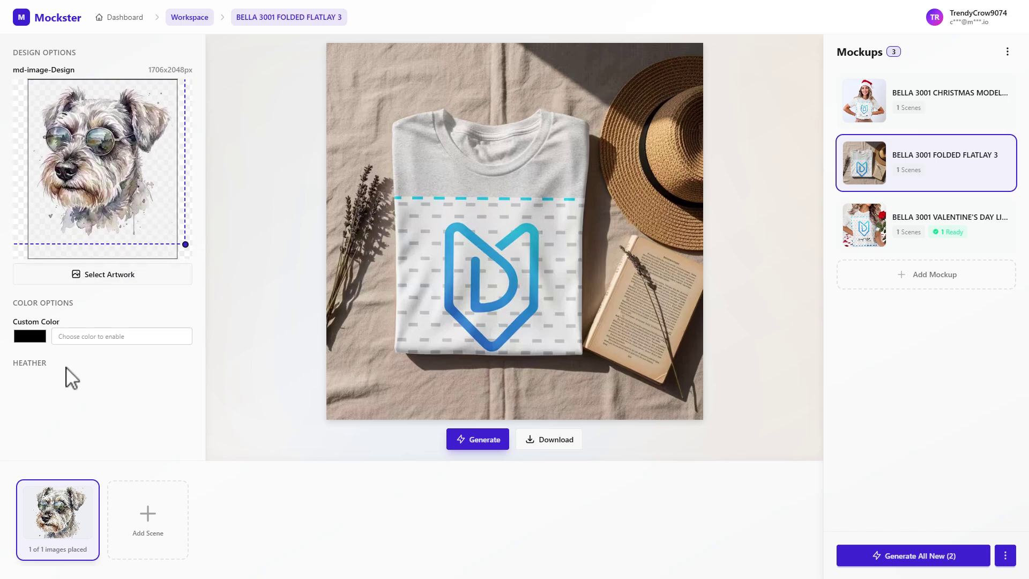
- Set the folded flatlay mockup's custom shirt color to the green #11a22e
left_click(30, 338)
left_click(104, 431)
left_click(125, 371)
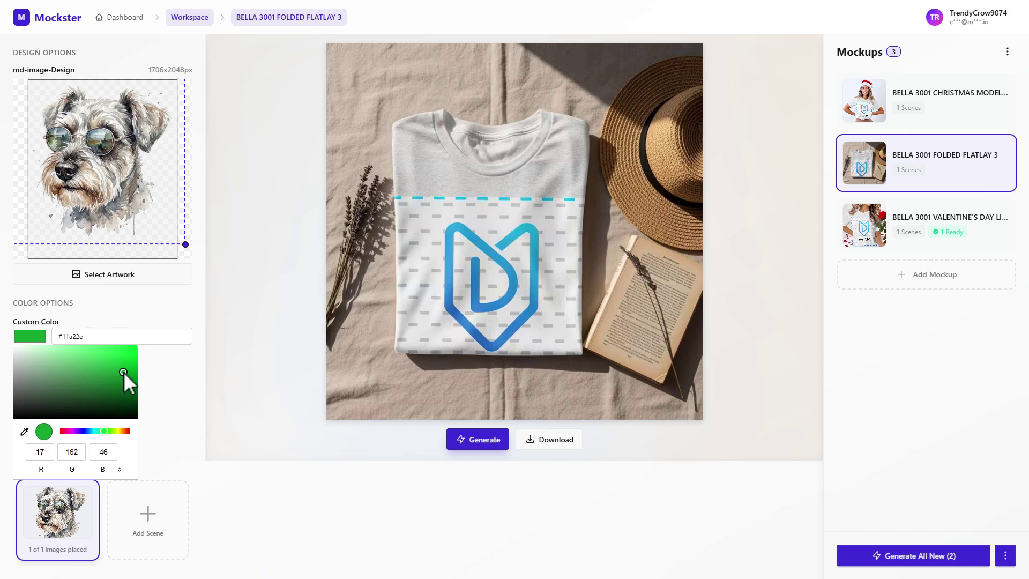
left_click(185, 417)
- Open the BELLA 3001 VALENTINE'S DAY LIFESTYLE mockup and set its custom shirt color to black #000000
left_click(857, 245)
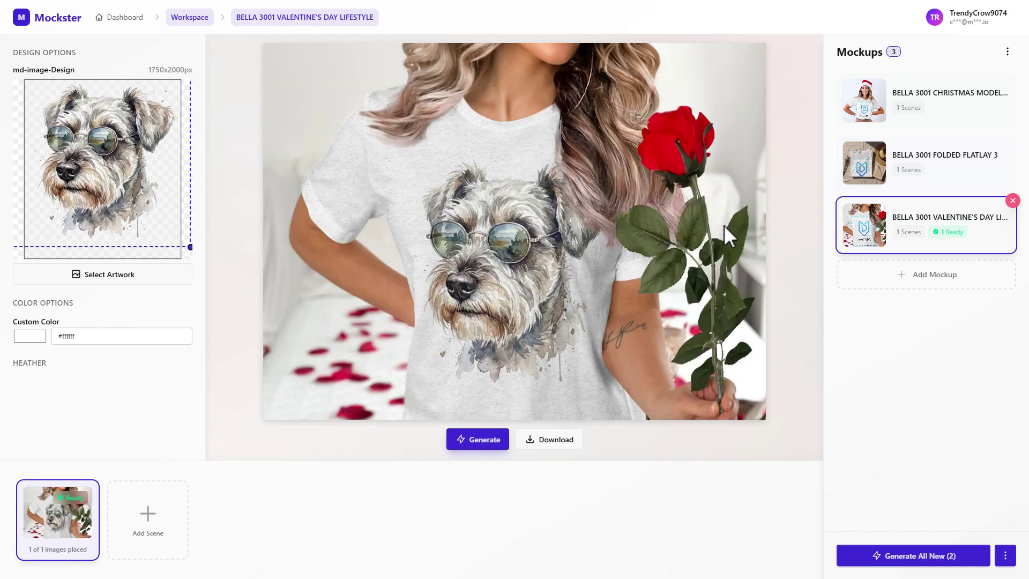
left_click(31, 337)
left_click_drag(30, 382, 14, 418)
left_click(236, 482)
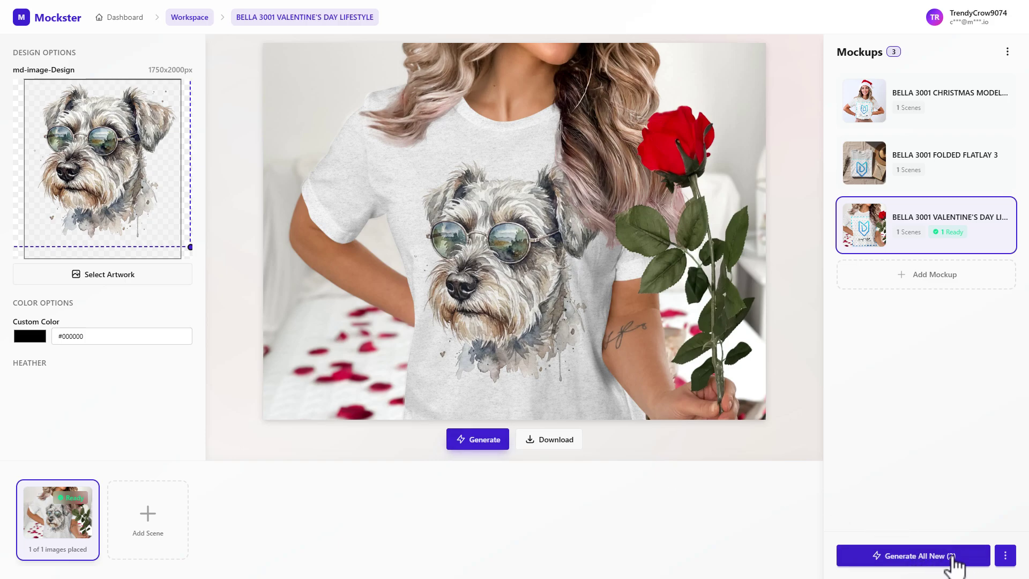
- Generate all new mockups, regenerate the Valentine's Day mockup with its black shirt, and check each rendered mockup
left_click(933, 570)
left_click(593, 341)
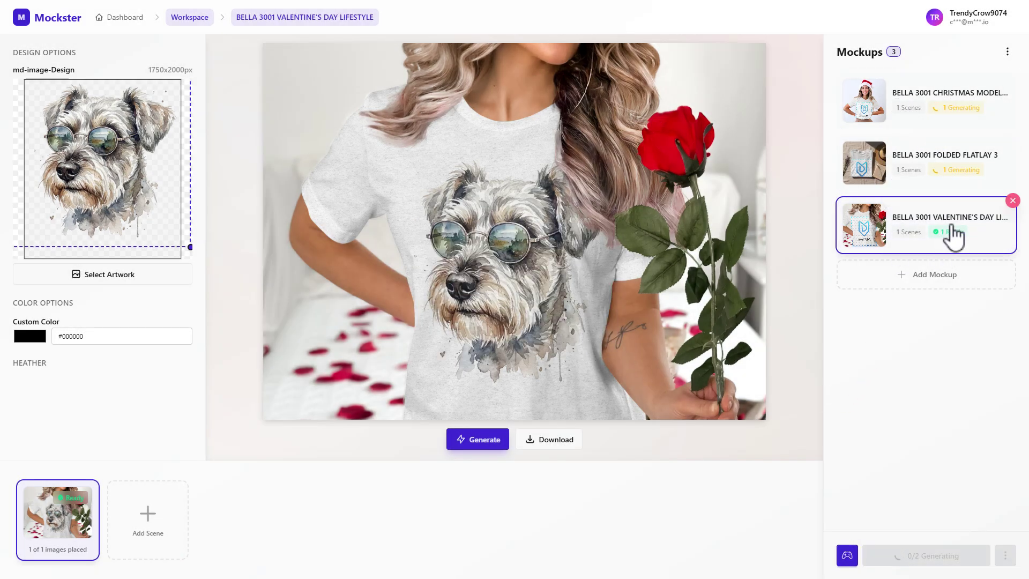
left_click(480, 432)
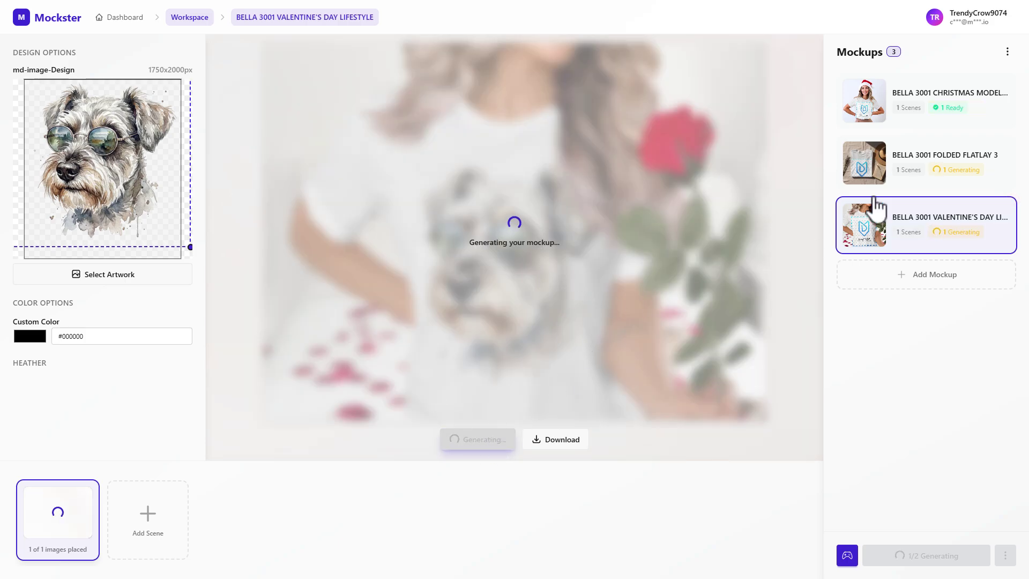
left_click(943, 110)
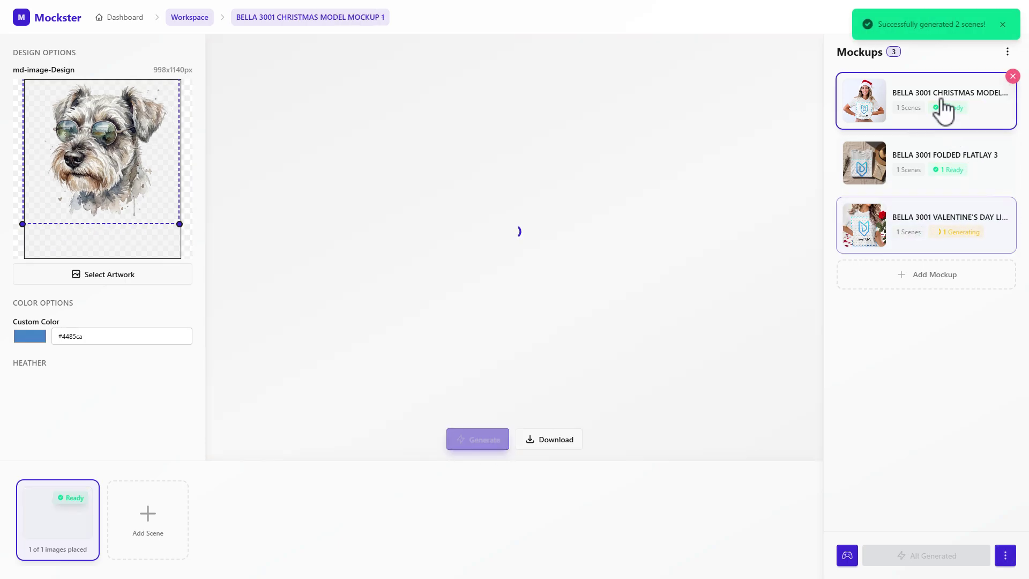
left_click(938, 153)
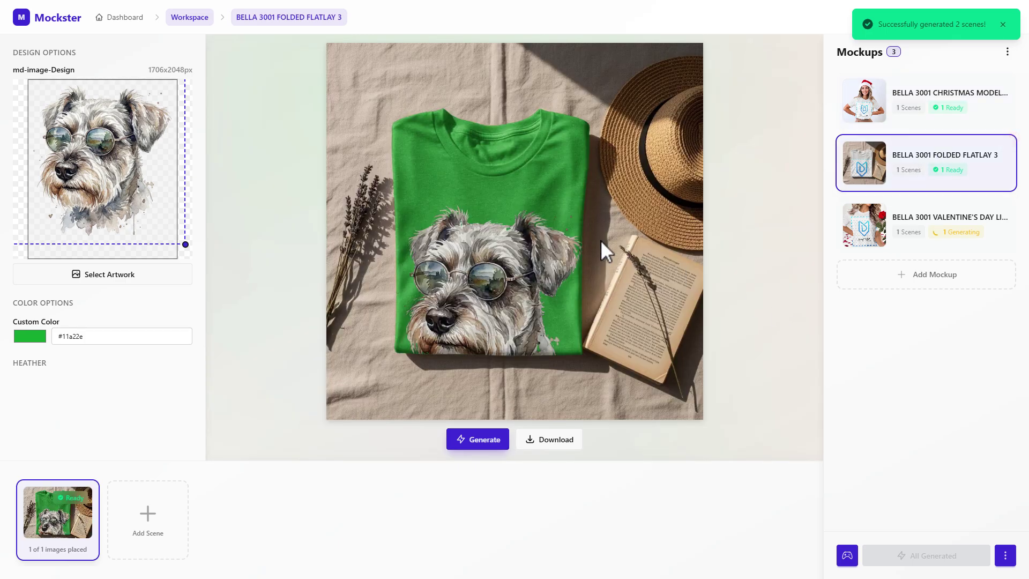
left_click(880, 242)
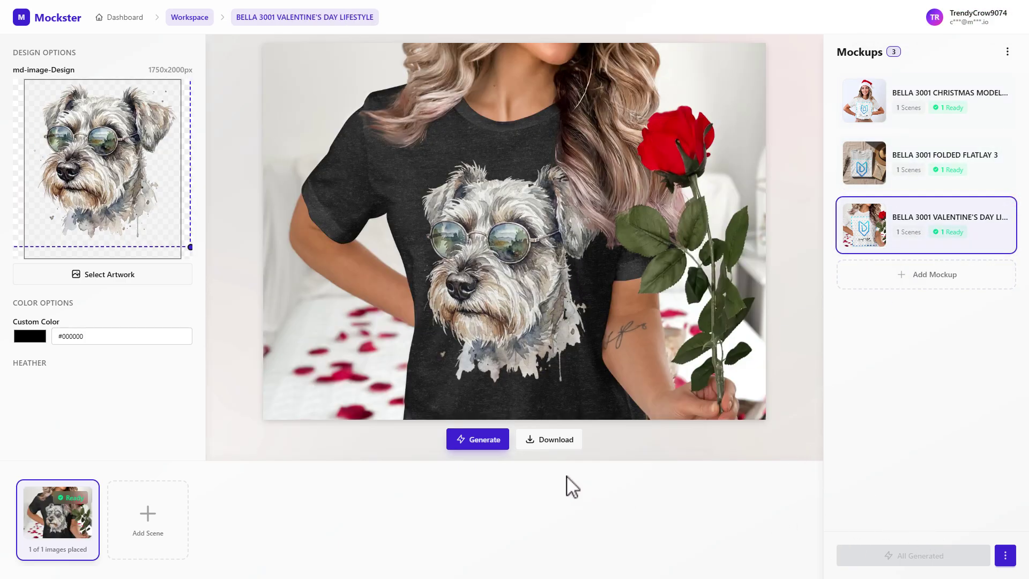
- Download all generated scenes at once and accept the multiple-downloads notice
left_click(1006, 556)
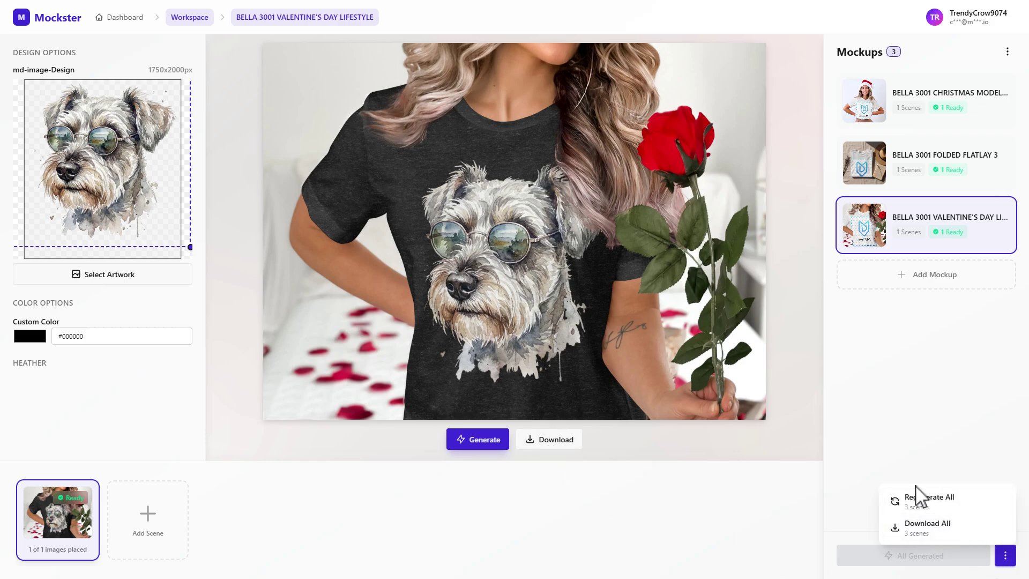
left_click(950, 388)
left_click(1003, 558)
left_click(944, 526)
left_click(575, 328)
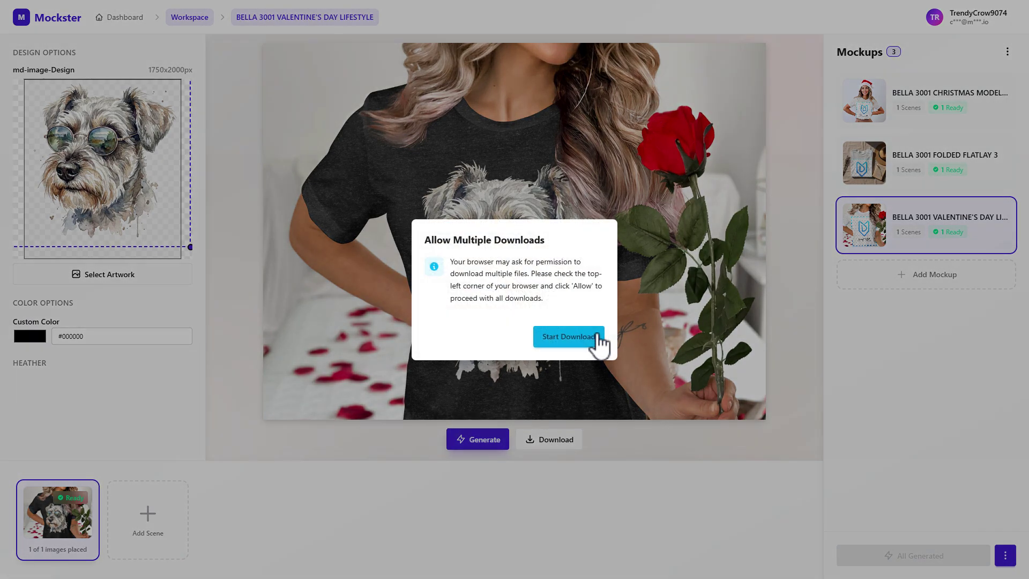
left_click(598, 335)
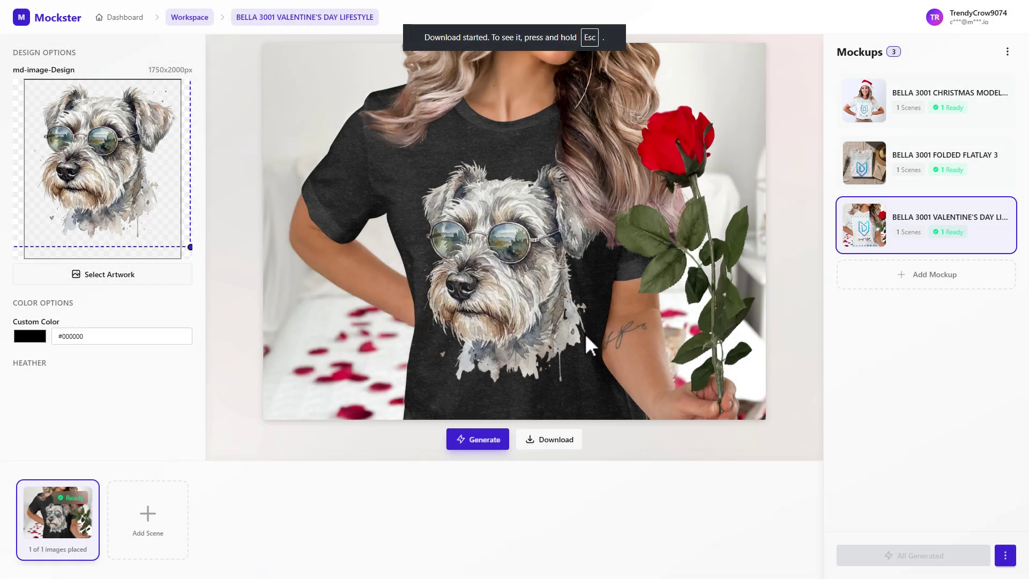
- Create a bundle named "Bella 3001 (Etsy)" from the three mockups in the workspace
mouse_move(890, 244)
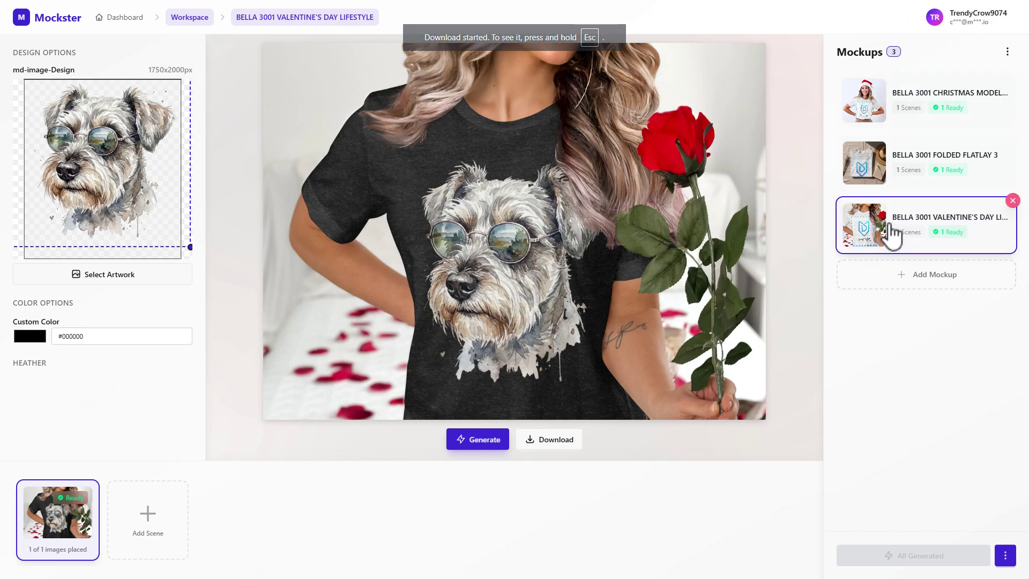
mouse_move(993, 114)
left_click(1008, 51)
left_click(949, 73)
left_click_drag(425, 275, 453, 225)
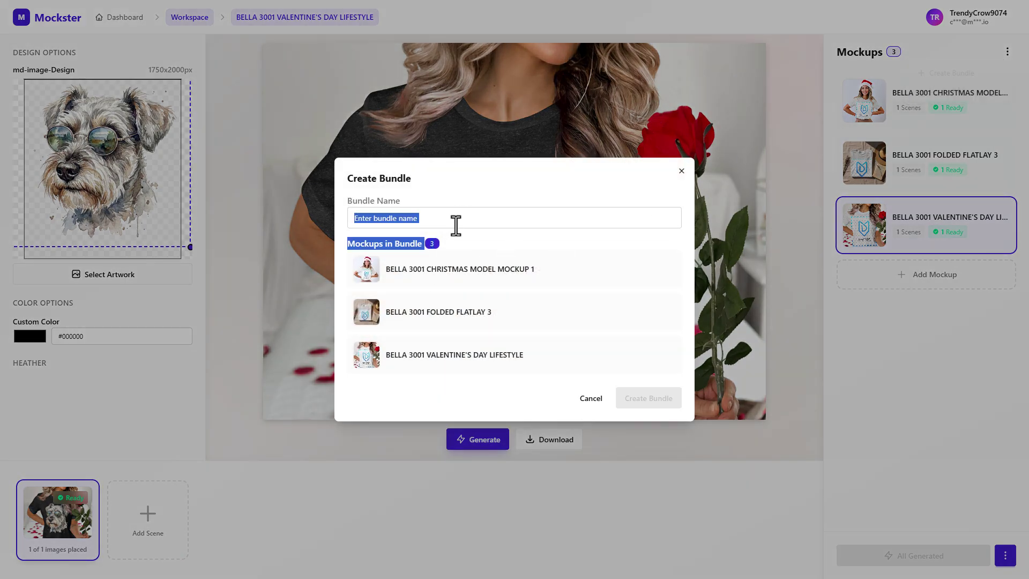
left_click(458, 218)
type("Bella 3001 (Etsy")
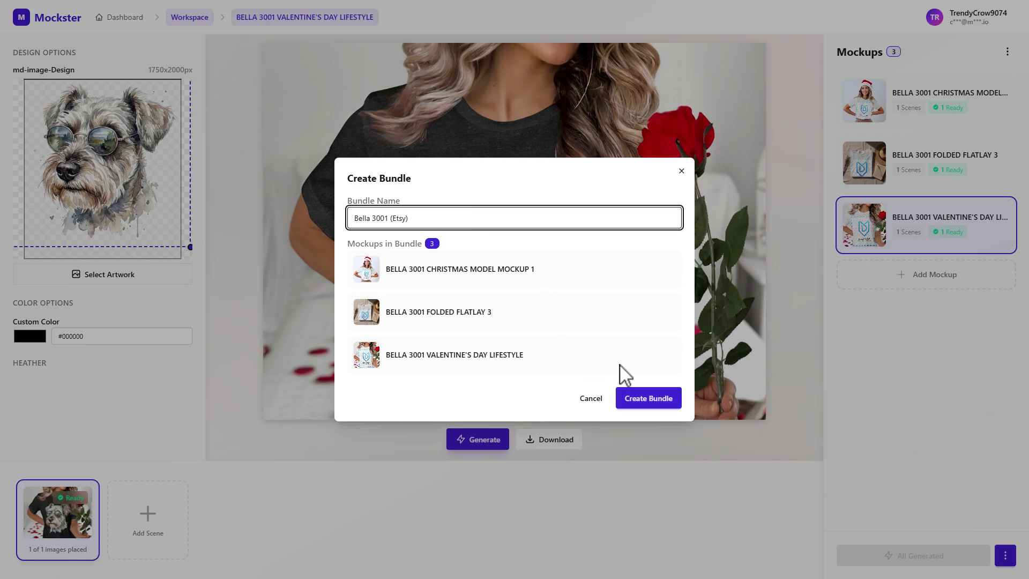
left_click(645, 397)
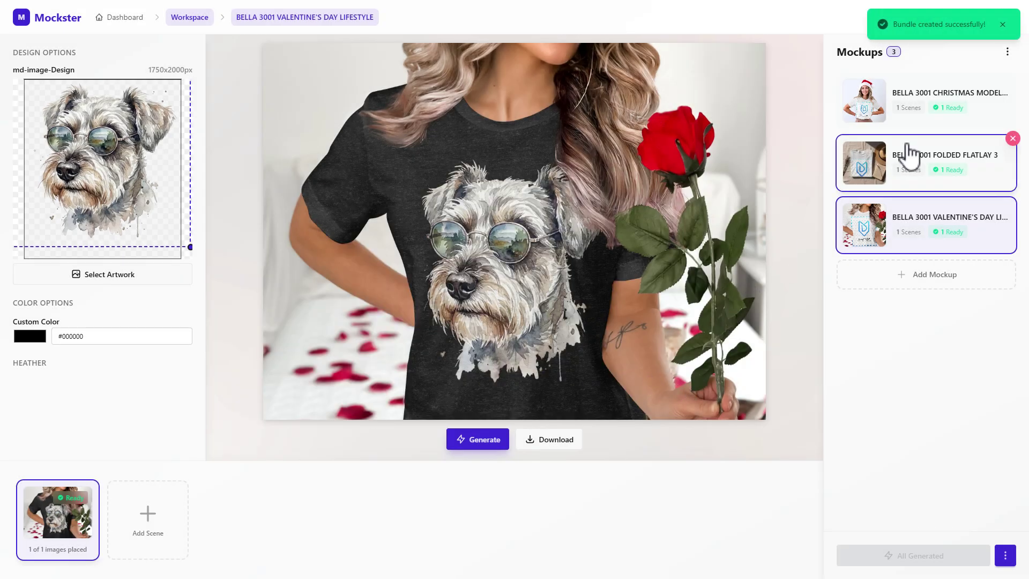
- Return to the workspace by way of the dashboard and clear all mockups from it
left_click(123, 17)
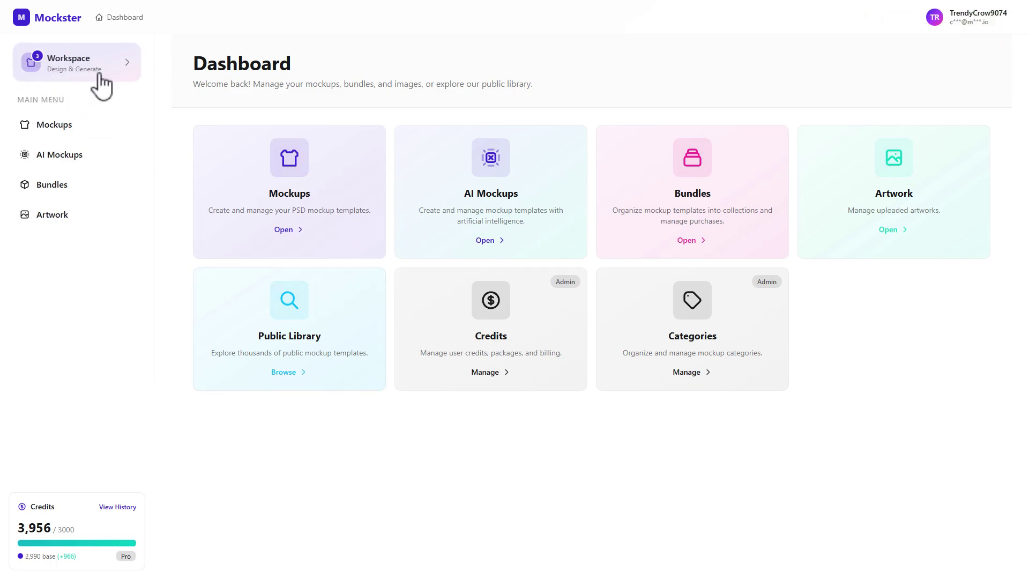
left_click(41, 58)
left_click(1008, 53)
left_click(961, 92)
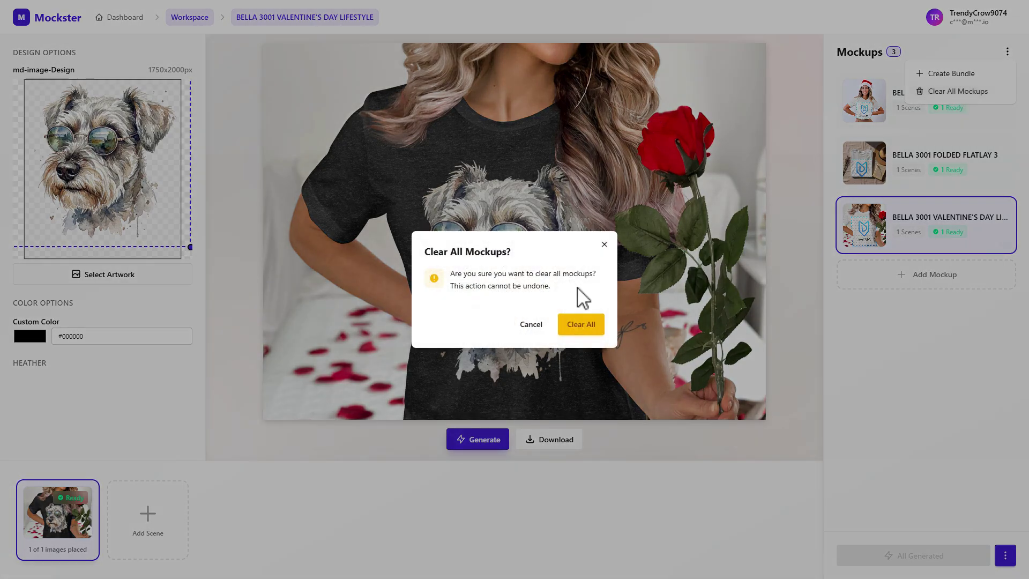
left_click(595, 325)
- Open the saved bundles from the dashboard and load the Bella 3001 (Etsy) bundle into the workspace
left_click(58, 22)
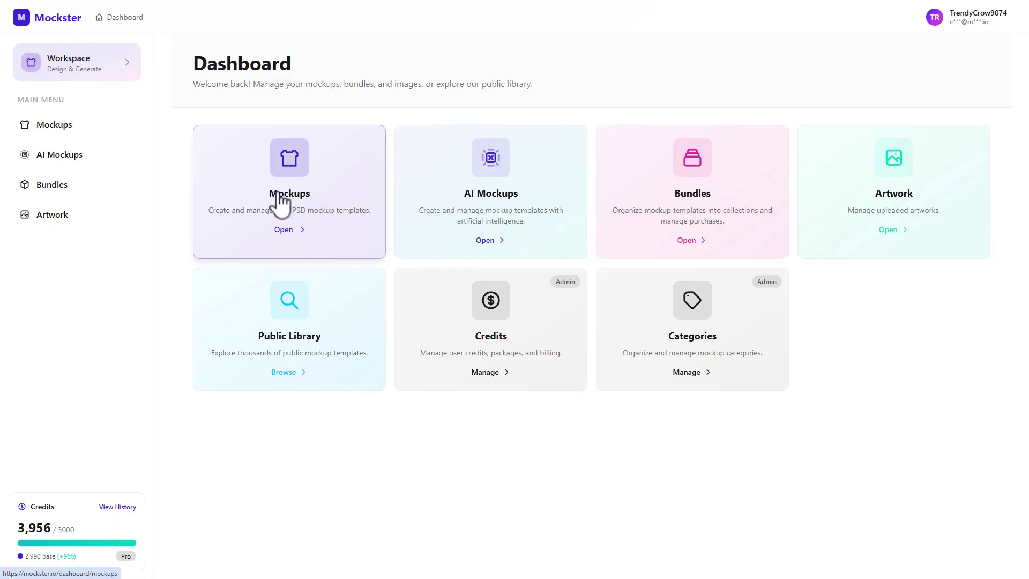
left_click(705, 190)
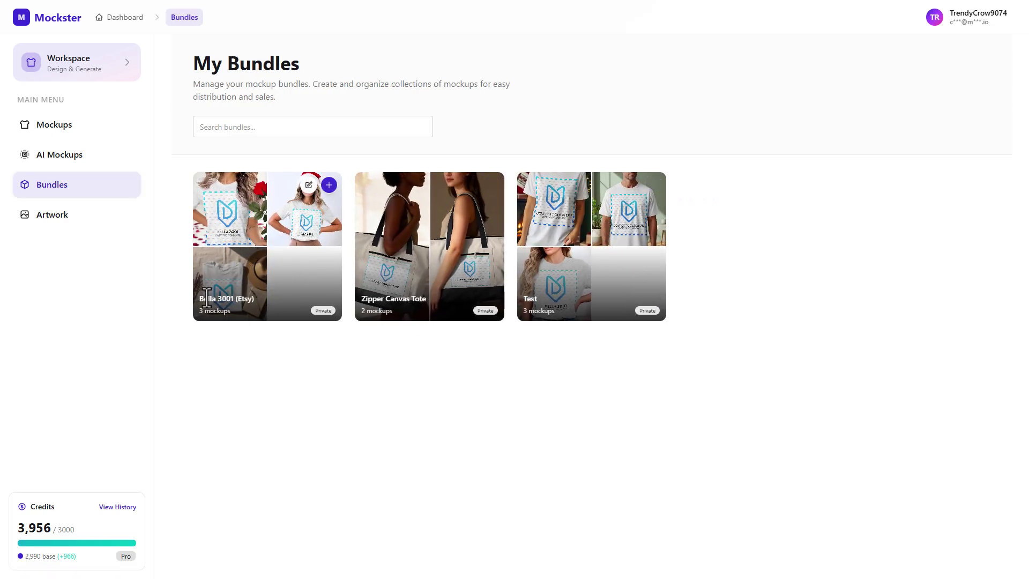
left_click(329, 186)
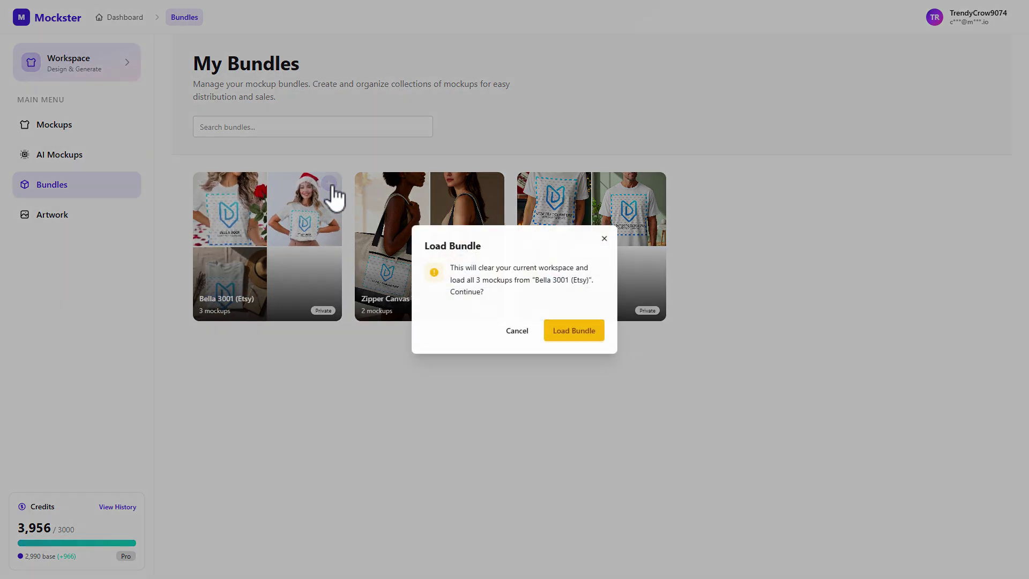
left_click(565, 335)
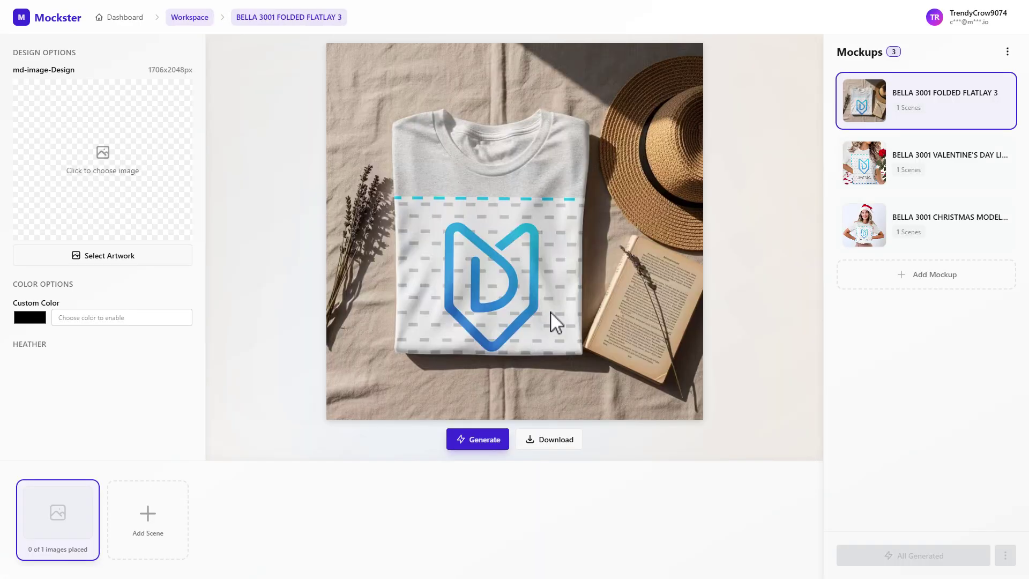
- Look through the folded flatlay, Valentine's Day and Christmas model mockups loaded from the bundle
left_click(918, 177)
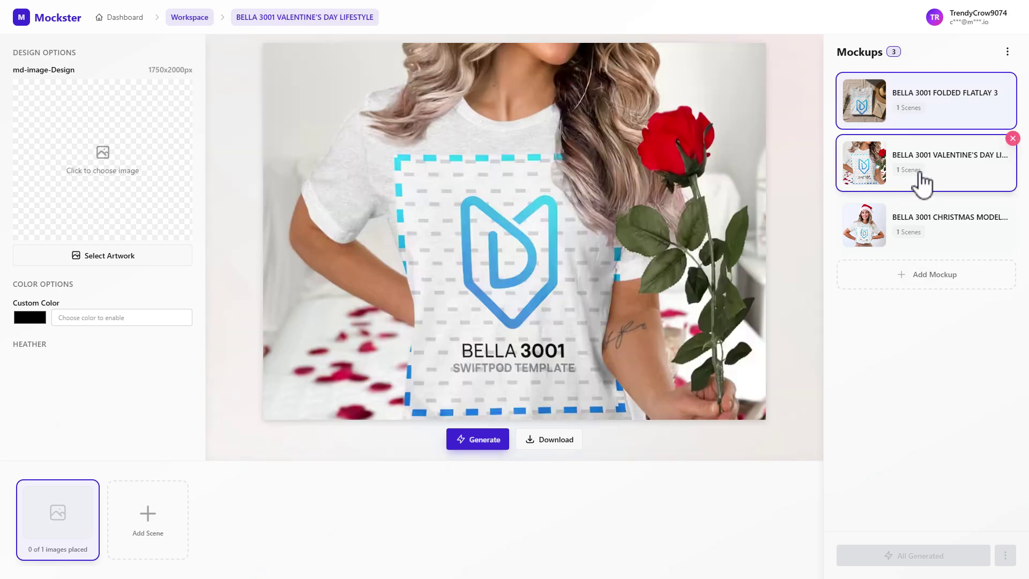
left_click(923, 236)
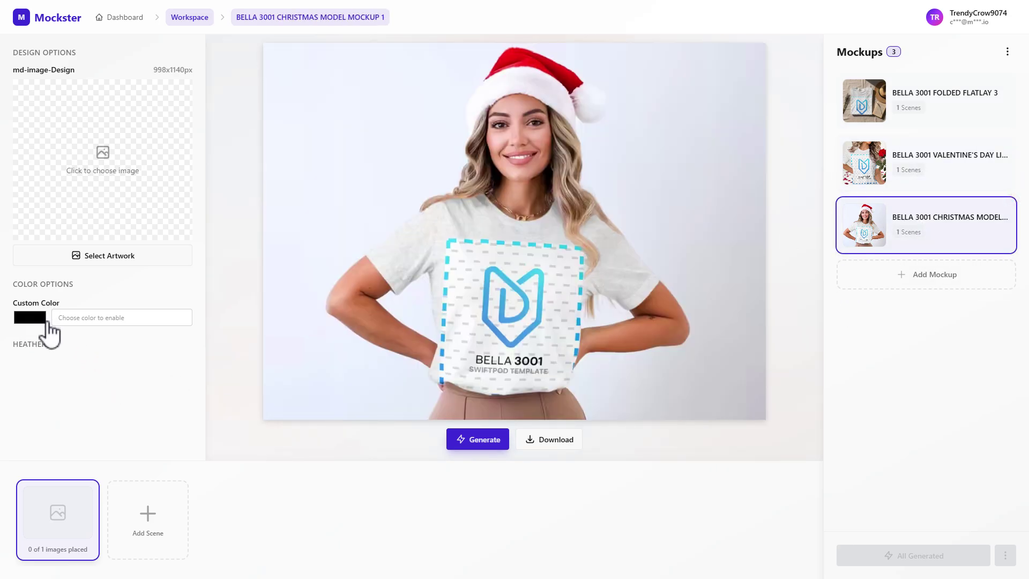
left_click(943, 172)
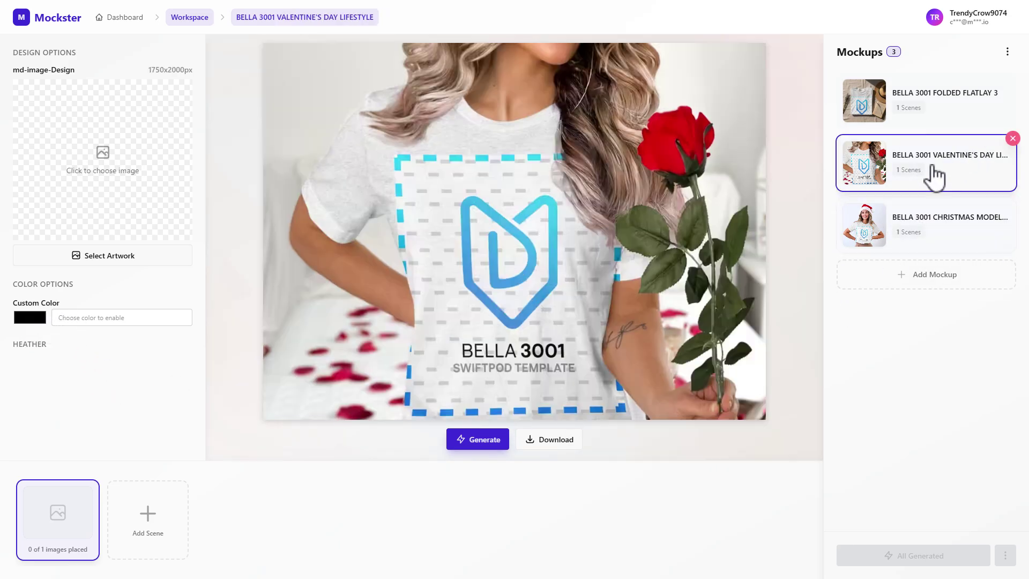
left_click(923, 110)
left_click(920, 166)
left_click(920, 230)
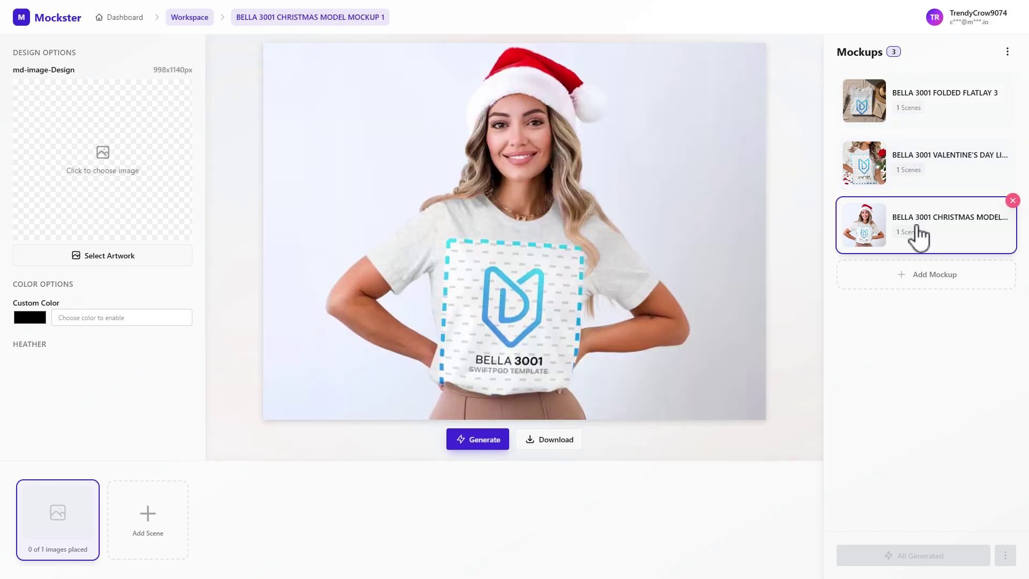
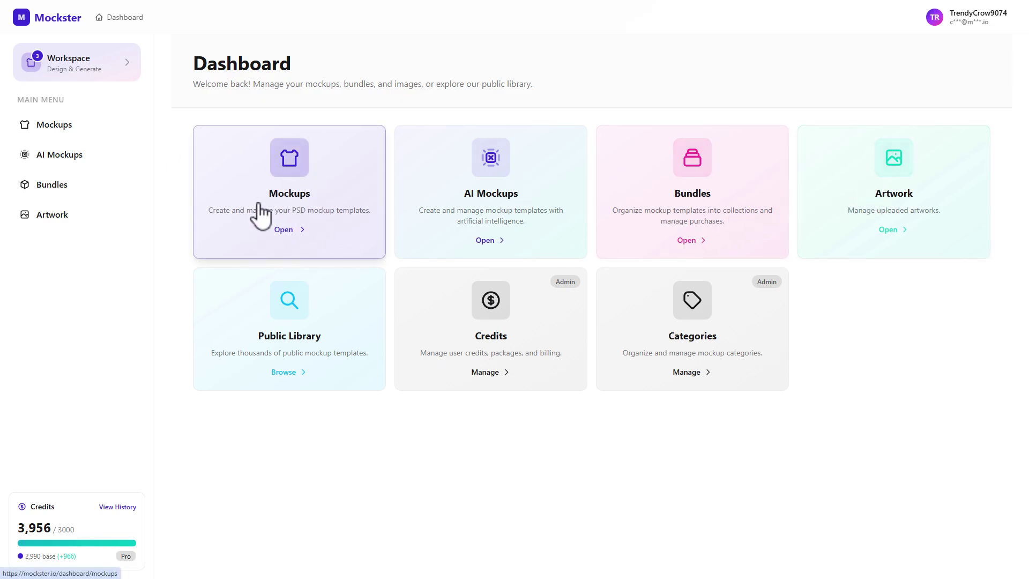
- Upload the GILDAN 18000 MODEL 1 PSD file as a new private mockup
left_click(329, 206)
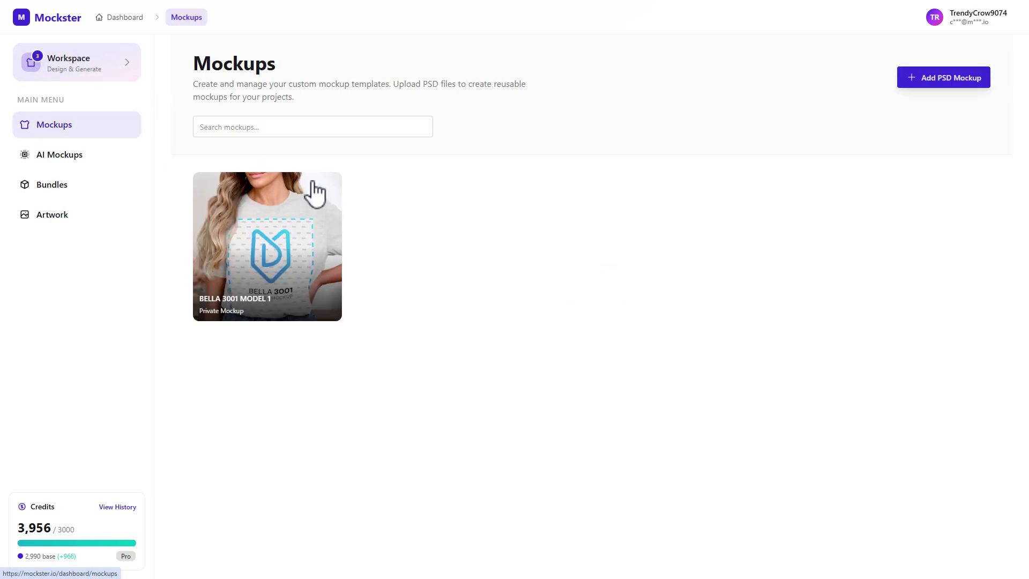
left_click(931, 80)
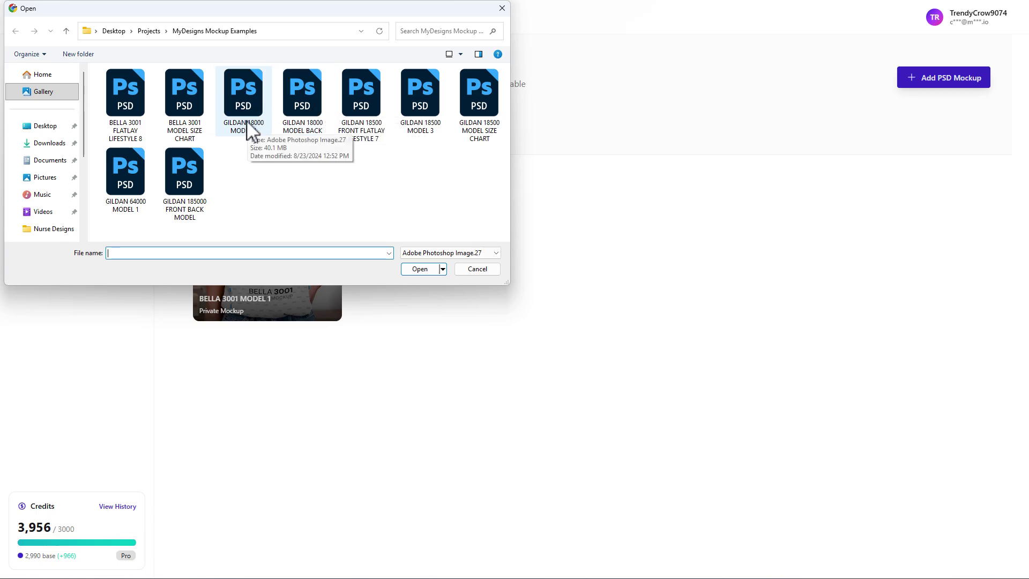
double_click(246, 107)
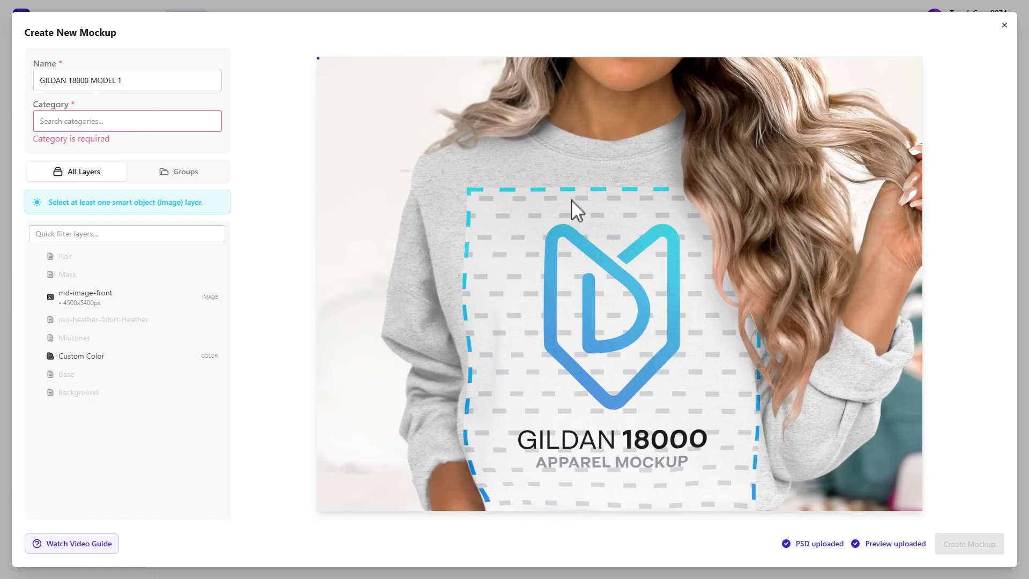
- Assign the mockup to the Women's Clothing category and select its md-image-front and Custom Color layers as editable
left_click(116, 125)
type("Women")
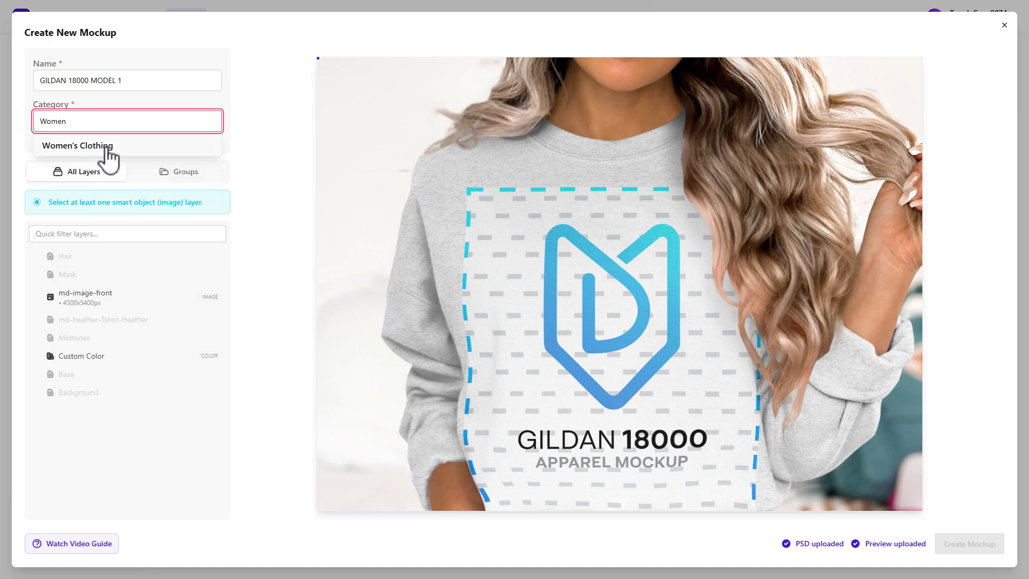
left_click(105, 145)
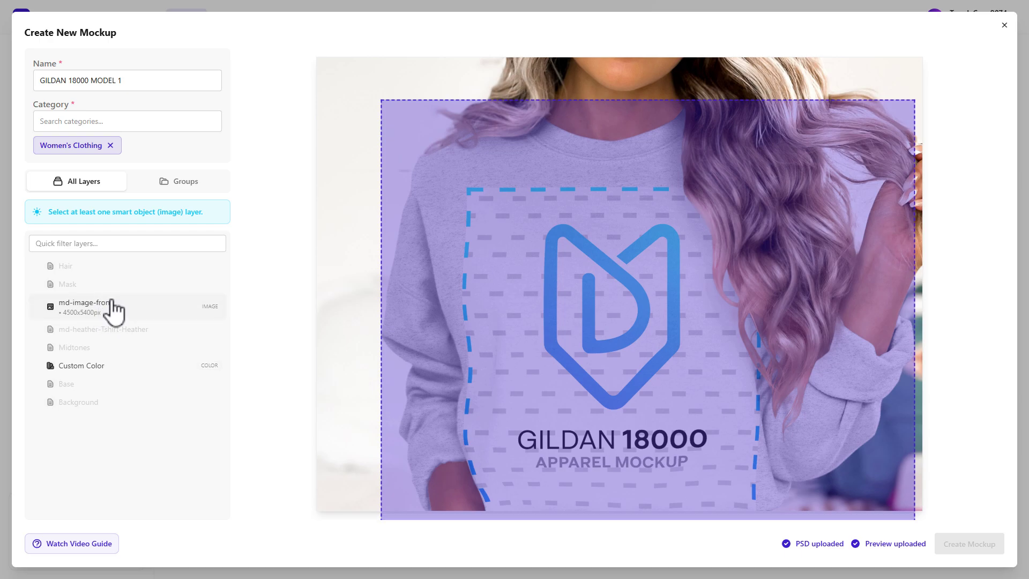
left_click(85, 307)
left_click(86, 366)
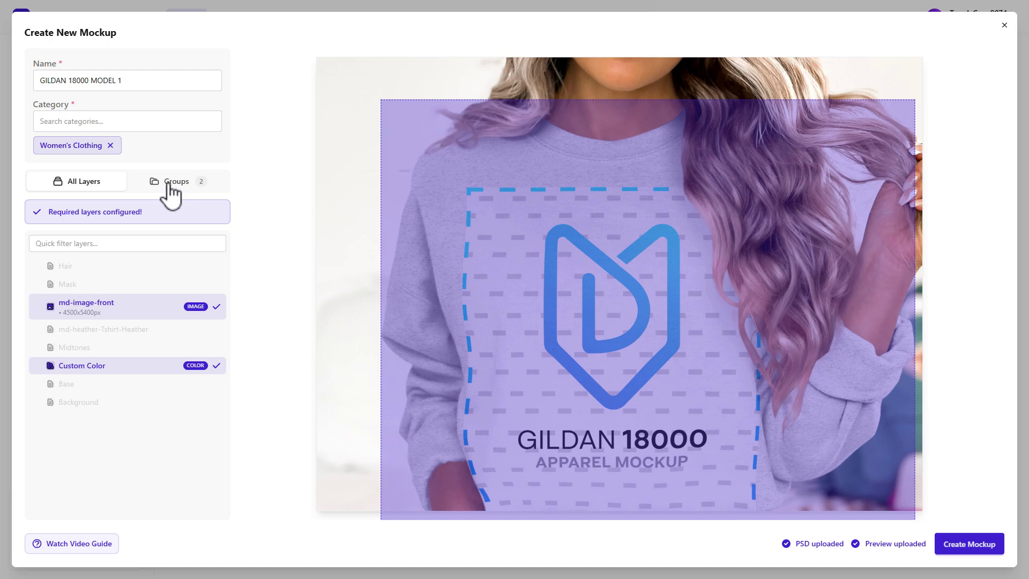
- Label the image group "Design" and the color group "Sweatshirt Color", then create the mockup
left_click(170, 185)
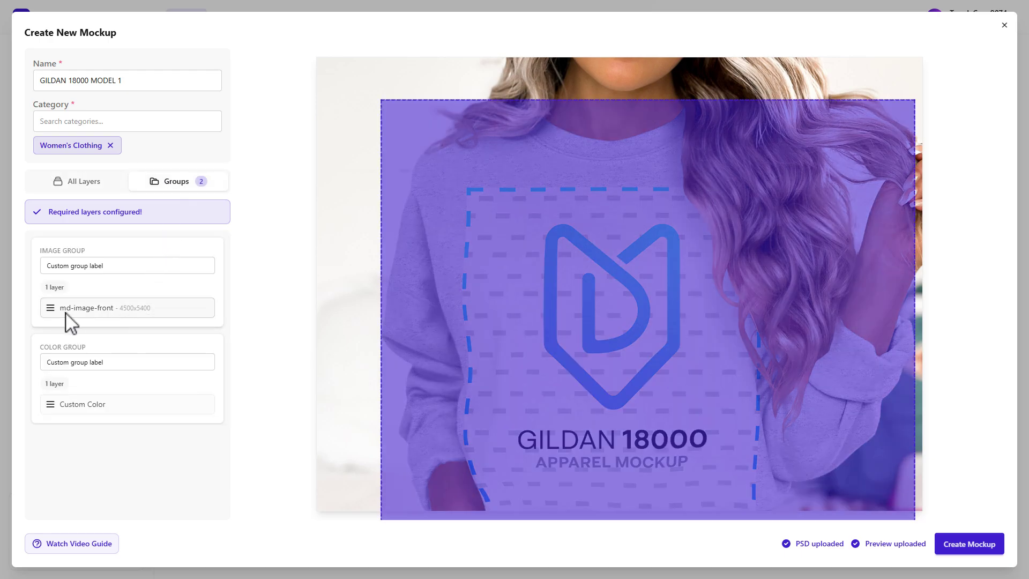
left_click(127, 267)
type("Design")
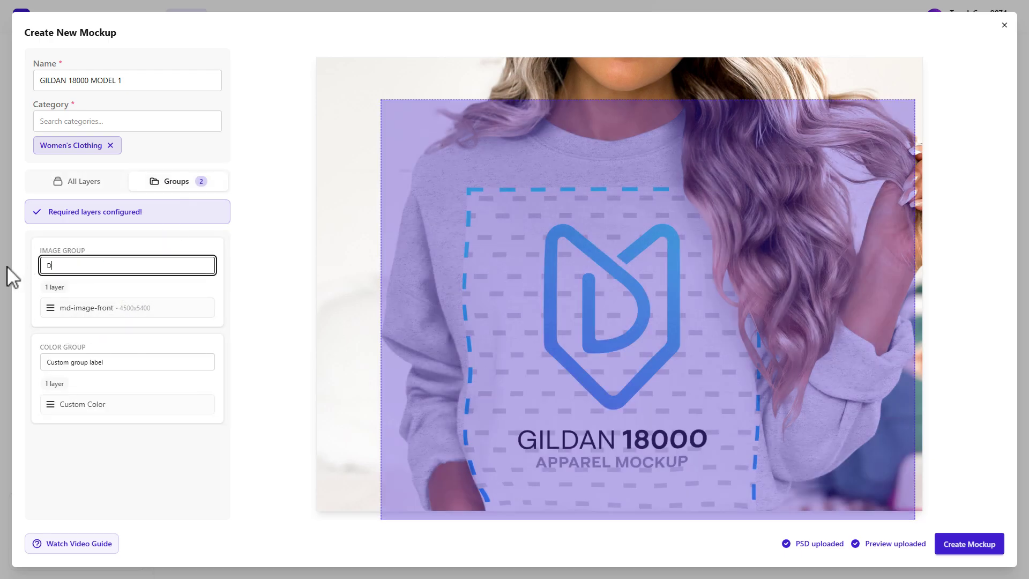
left_click(147, 361)
type("Sweatshirt Color")
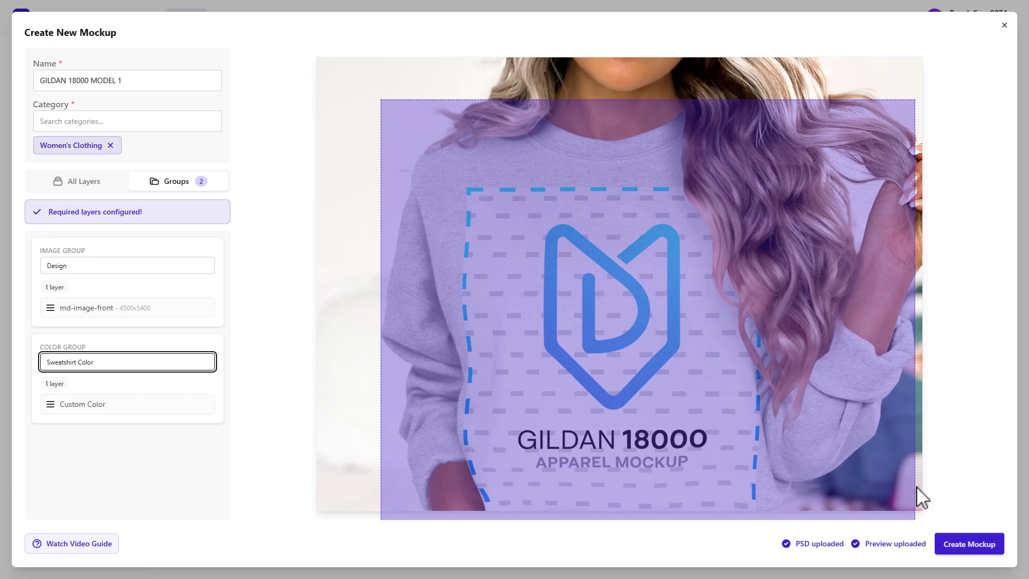
left_click(969, 545)
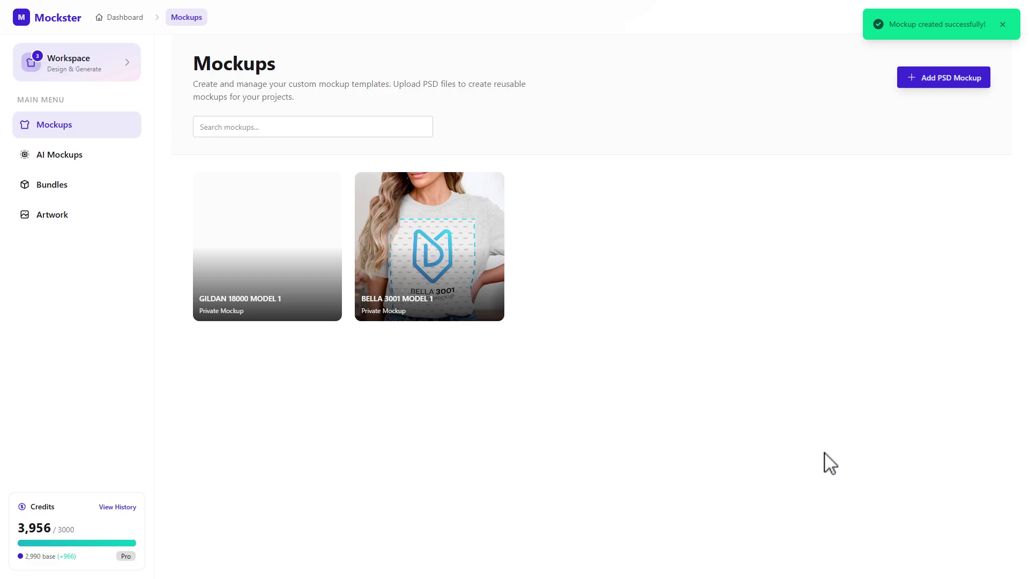
- Add GILDAN 18000 MODEL 1 to the workspace and place the MyDesigns logo artwork, slightly reduced, near the top of its design area
mouse_move(284, 259)
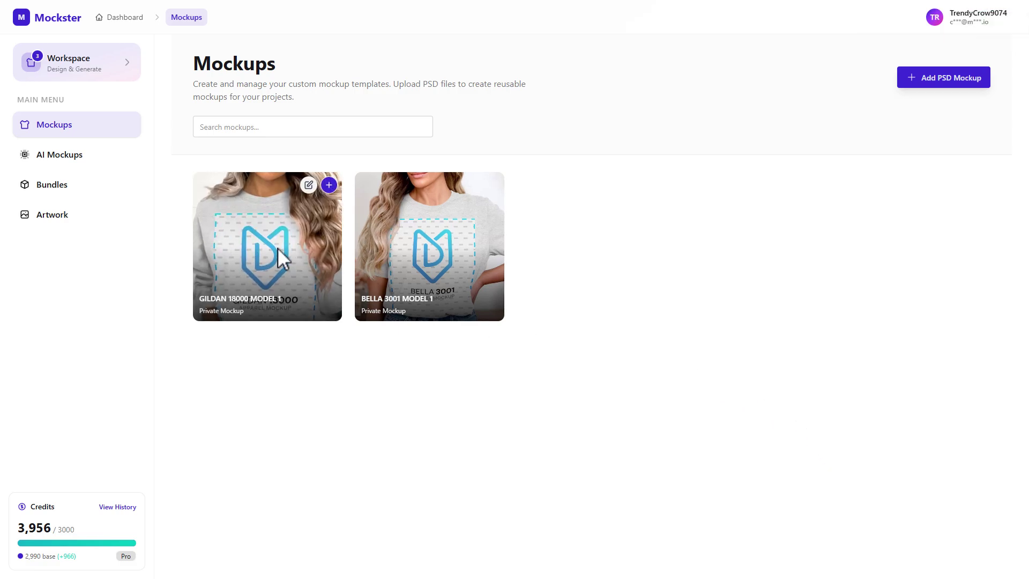
left_click(329, 185)
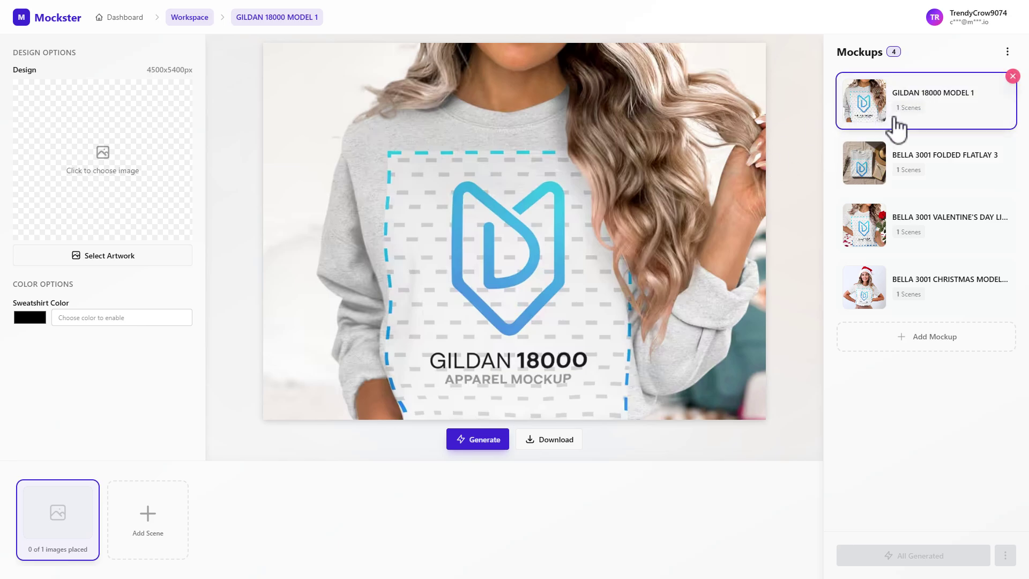
left_click(135, 172)
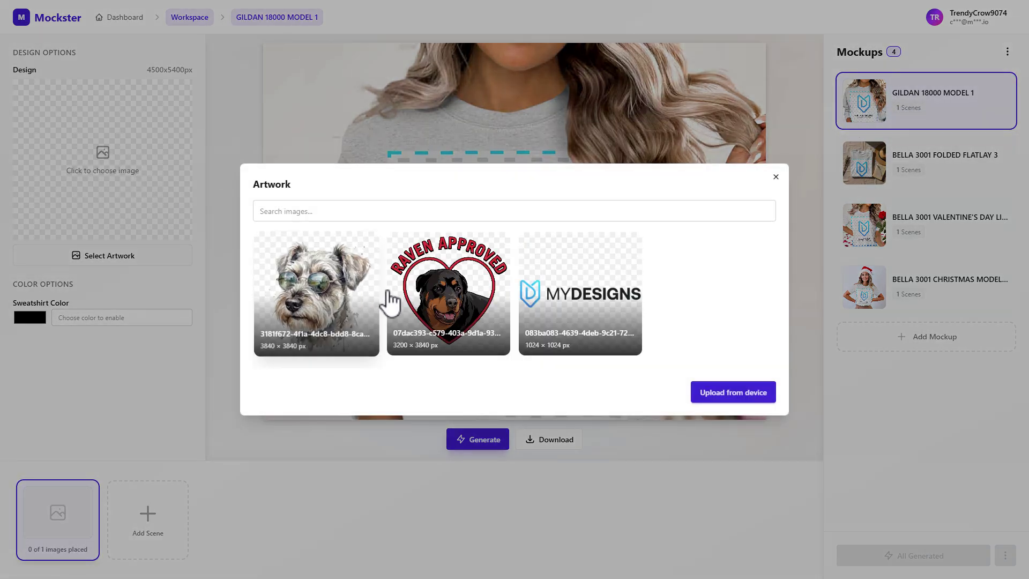
left_click(575, 369)
left_click_drag(114, 210, 126, 125)
left_click_drag(179, 173, 172, 167)
left_click_drag(128, 131, 132, 138)
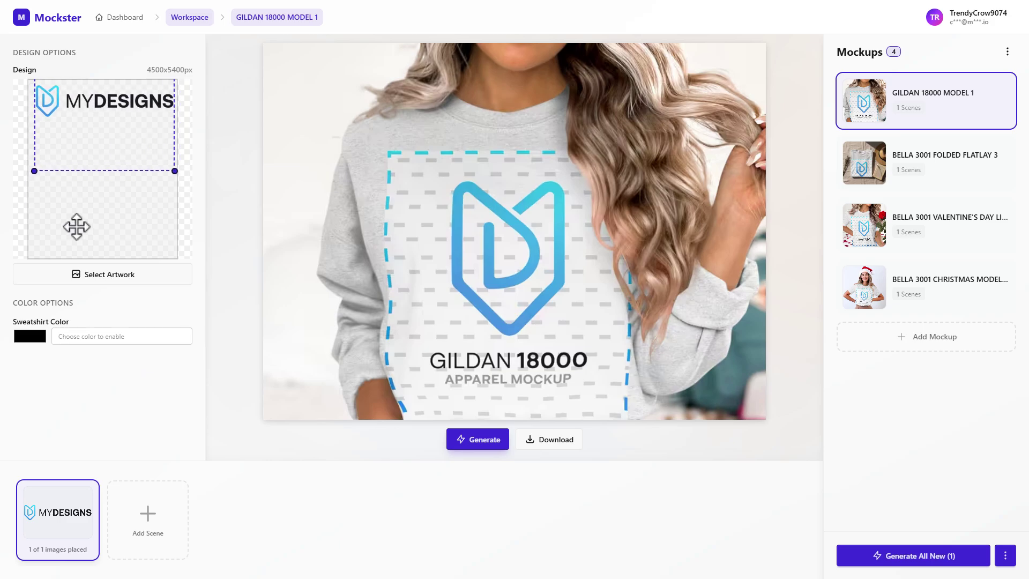
- Generate the logo mockup with the sweatshirt color #ffffff and download it
left_click(35, 337)
left_click(485, 442)
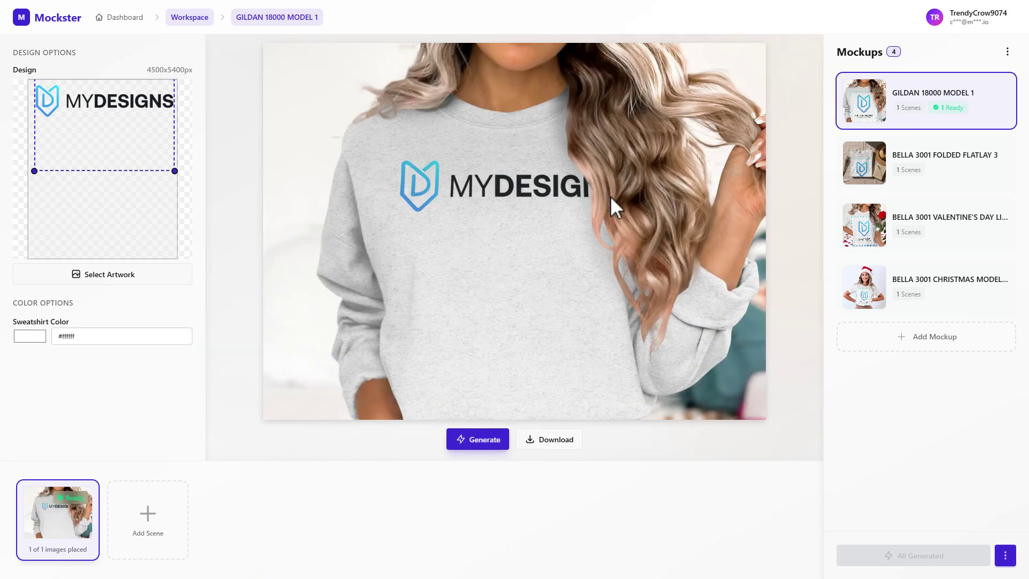
left_click(564, 437)
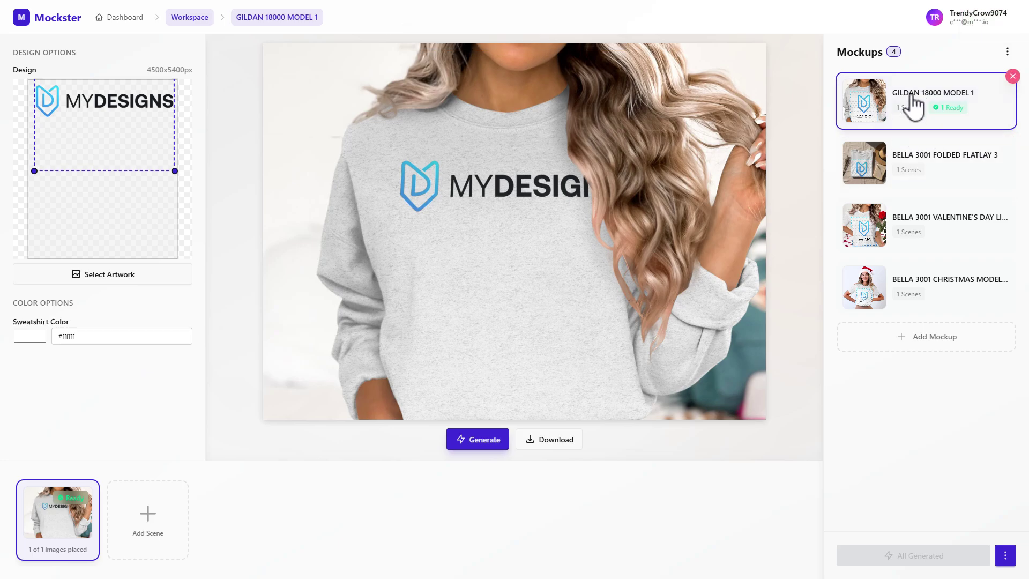
- Add two more scenes to the sweatshirt mockup, one with the schnauzer artwork and one with the Raven Approved artwork
left_click(139, 532)
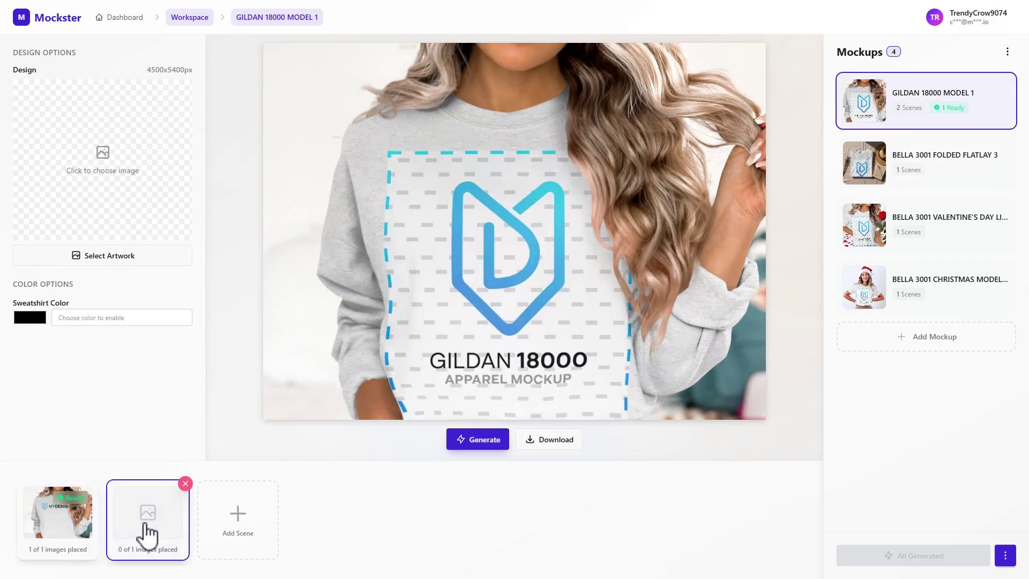
left_click(91, 201)
left_click(317, 282)
left_click(232, 531)
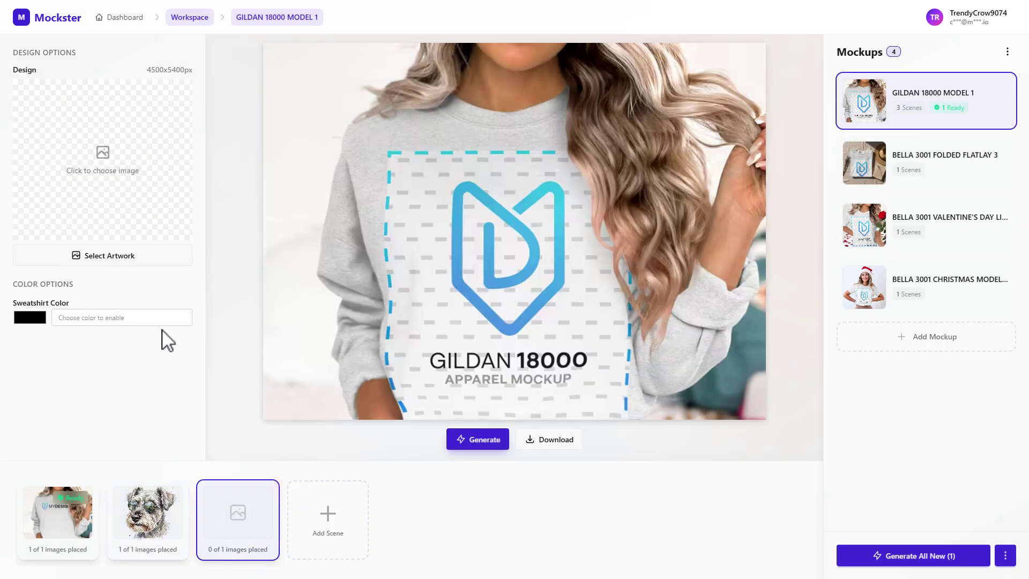
left_click(112, 184)
left_click(453, 292)
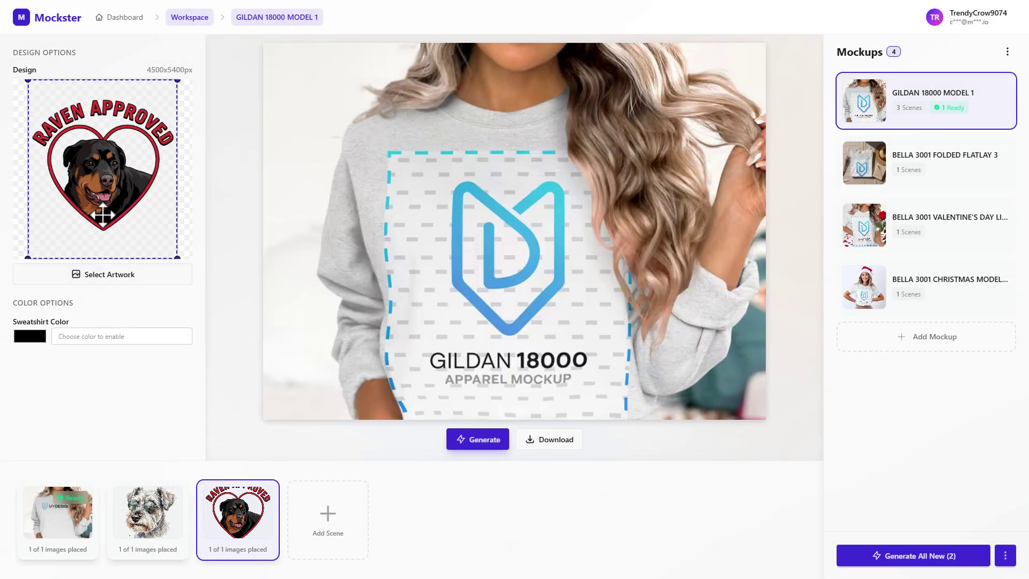
- Set the sweatshirt color to #ffffff in the Raven Approved scene and to #ff0000 in the schnauzer scene
left_click(44, 337)
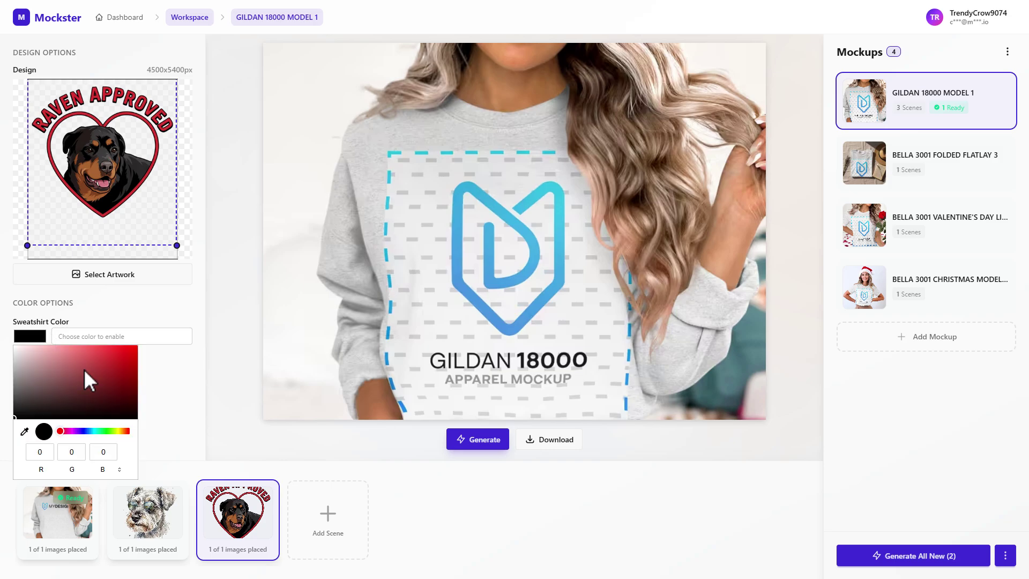
left_click(147, 517)
left_click(30, 336)
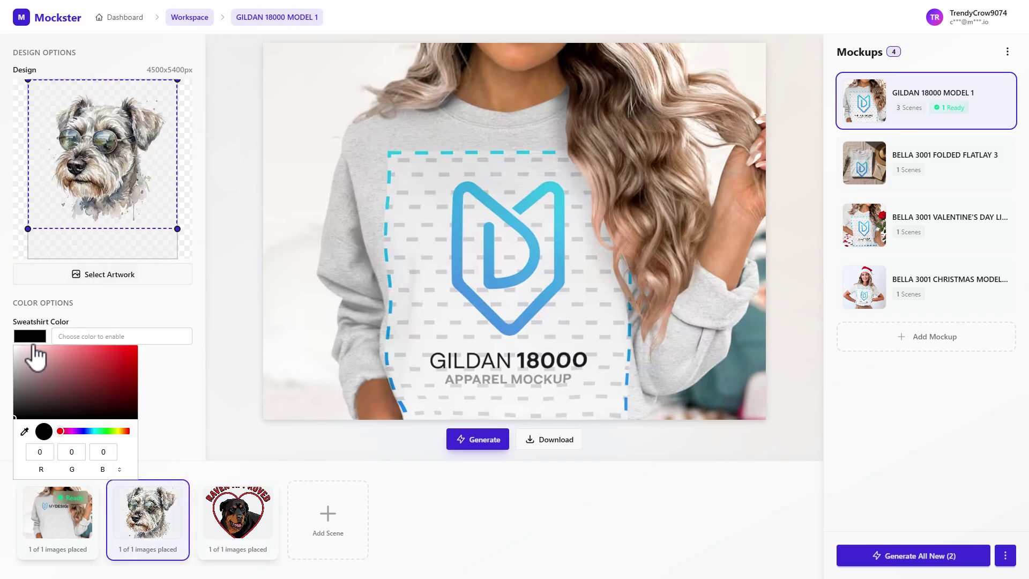
left_click(97, 432)
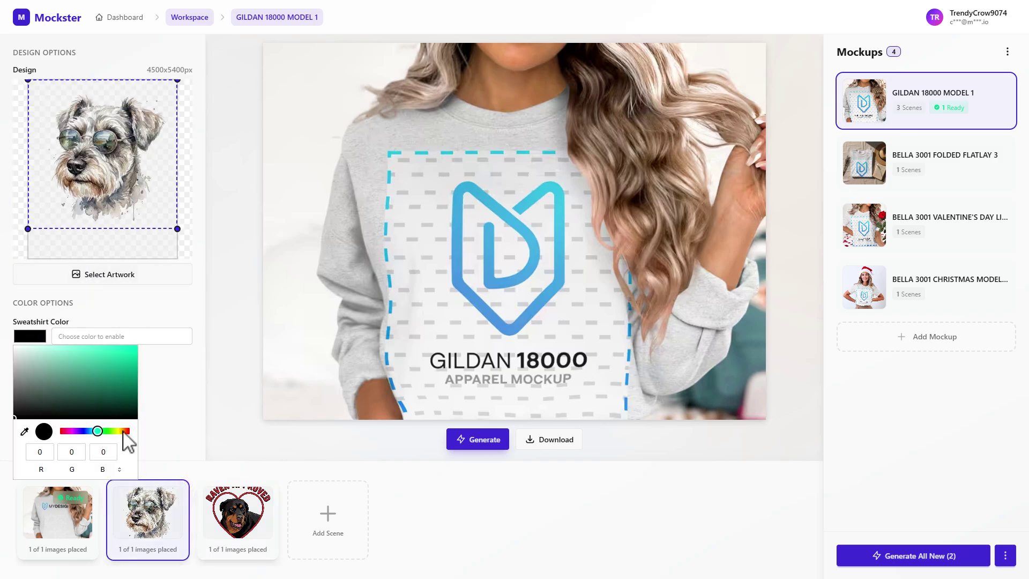
left_click(125, 431)
left_click(136, 347)
left_click(436, 485)
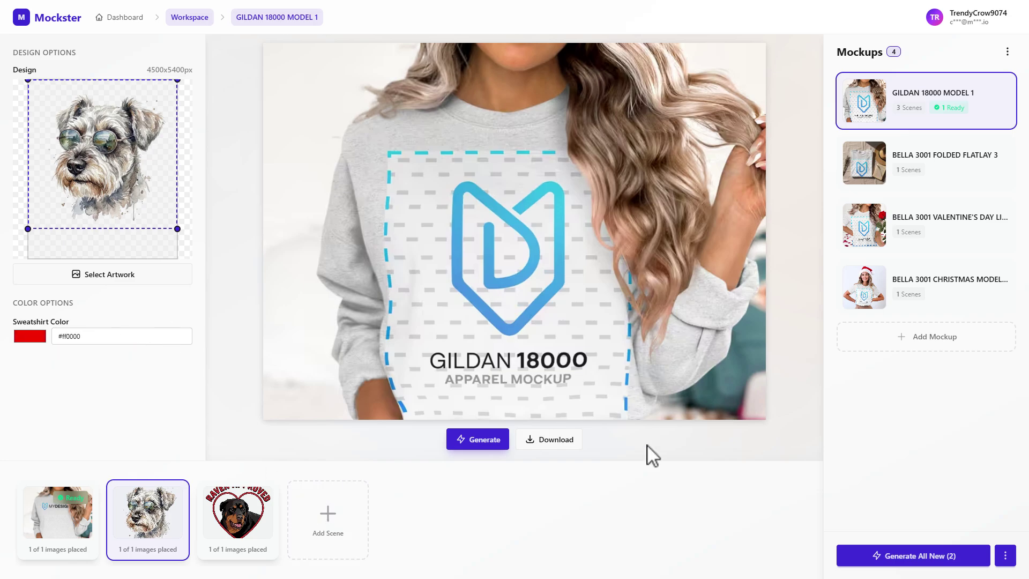
- Go through the three sweatshirt scenes and generate the mockup image of each one
left_click(76, 524)
left_click(146, 519)
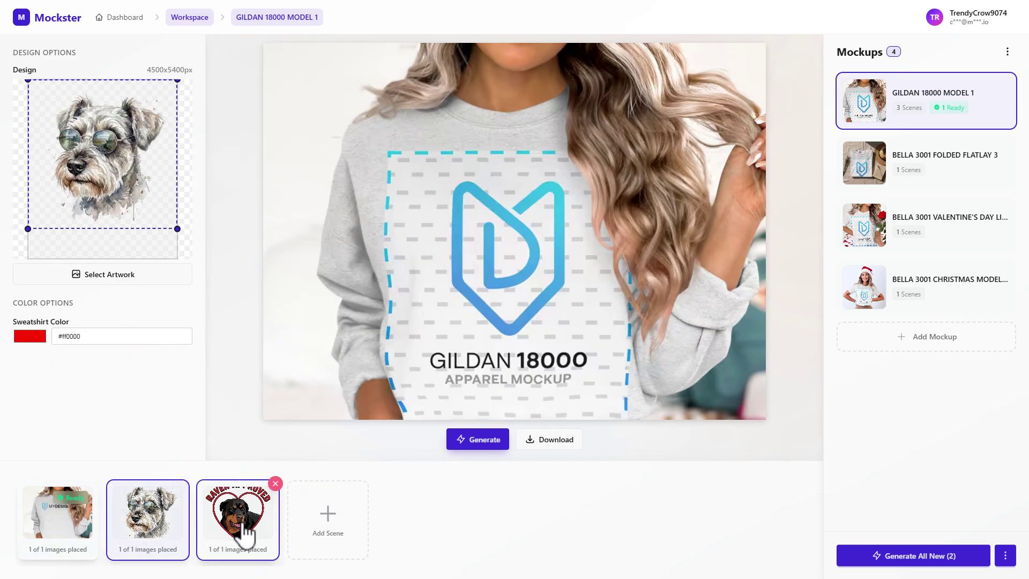
left_click(244, 530)
left_click(53, 515)
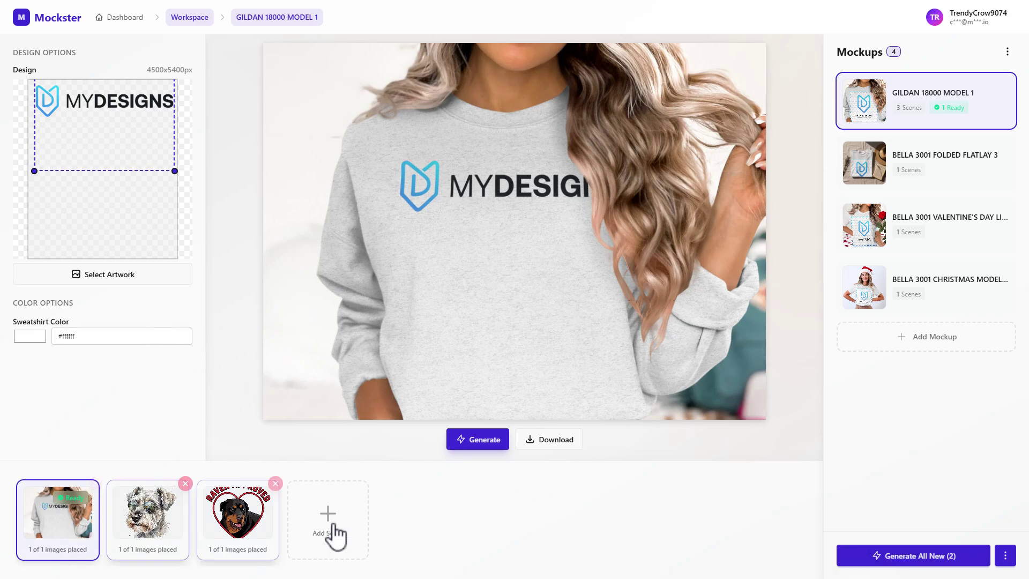
left_click(467, 441)
left_click(156, 536)
left_click(468, 441)
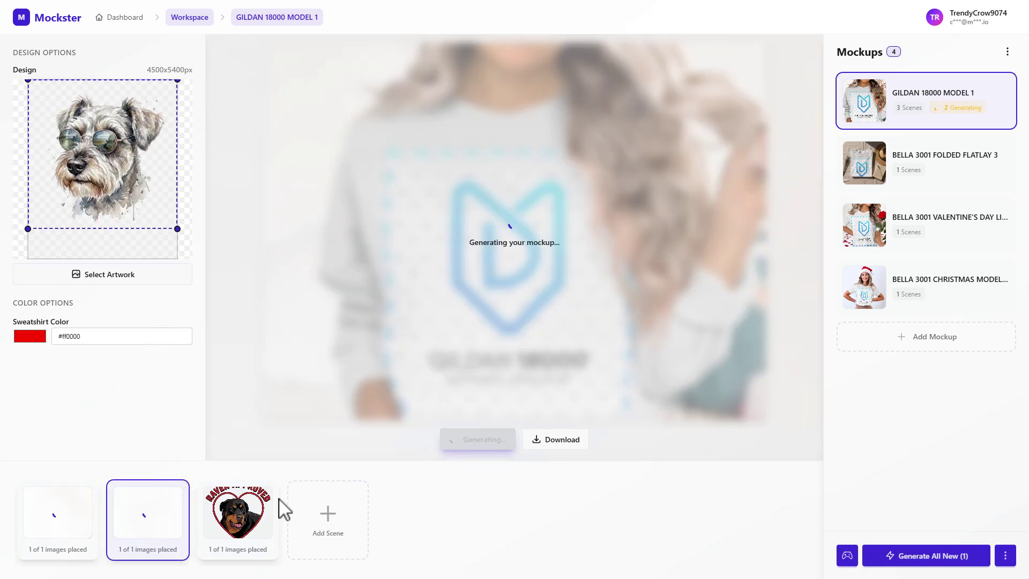
left_click(263, 515)
left_click(469, 442)
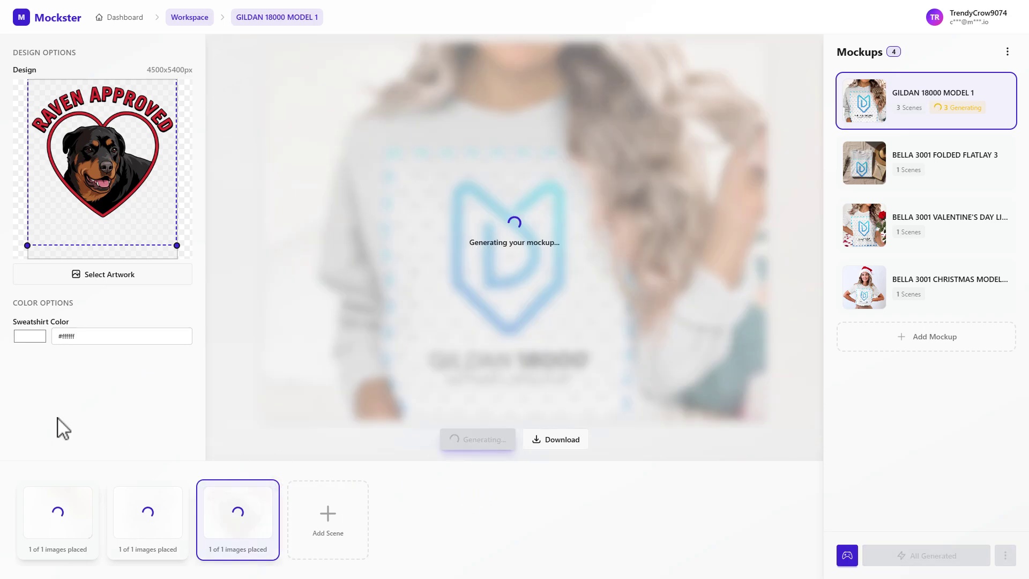
- Review the generated logo, schnauzer and Raven Approved sweatshirt mockups one after another
left_click(61, 531)
left_click(140, 537)
left_click(262, 531)
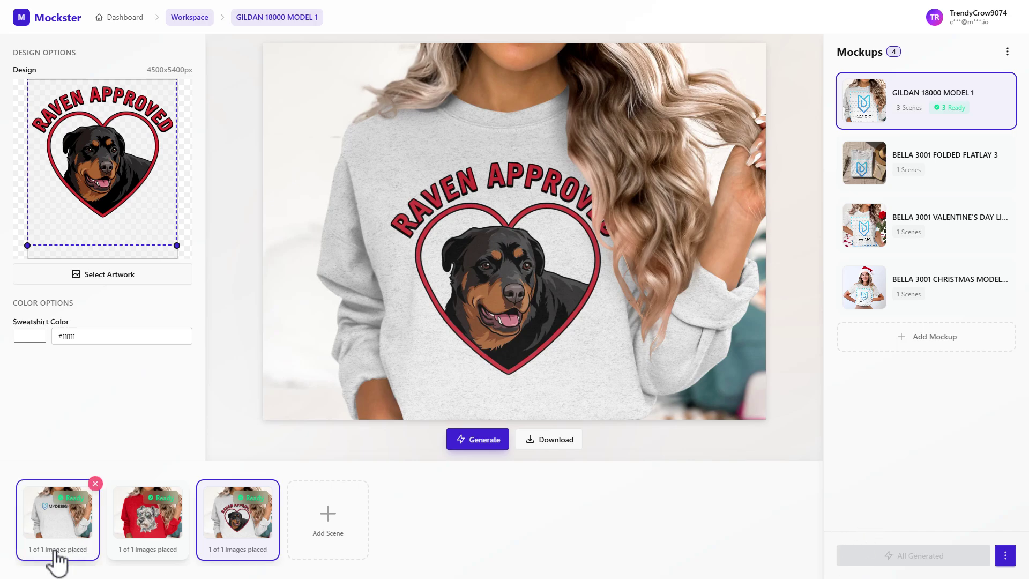
left_click(57, 533)
left_click(141, 527)
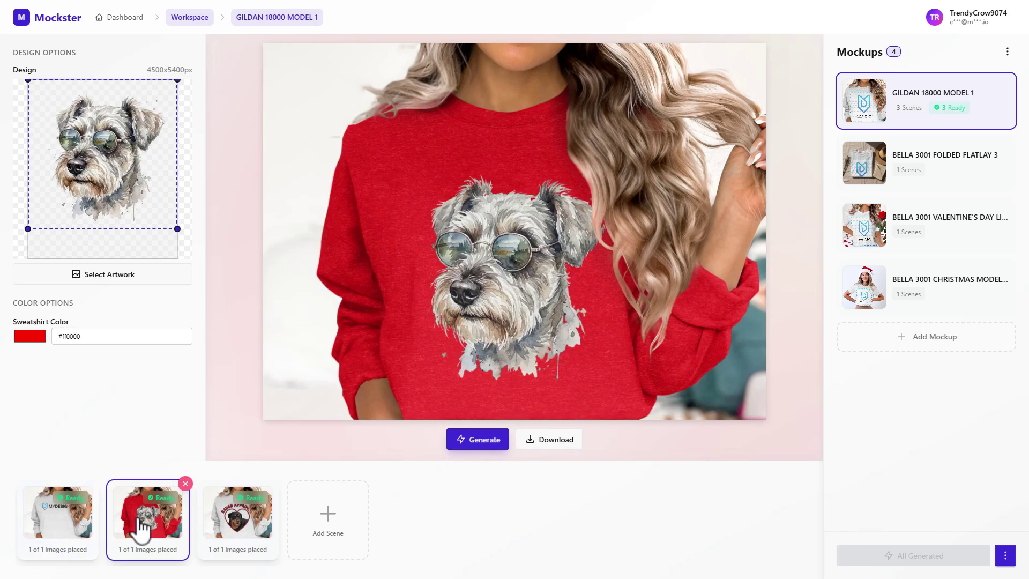
left_click(224, 522)
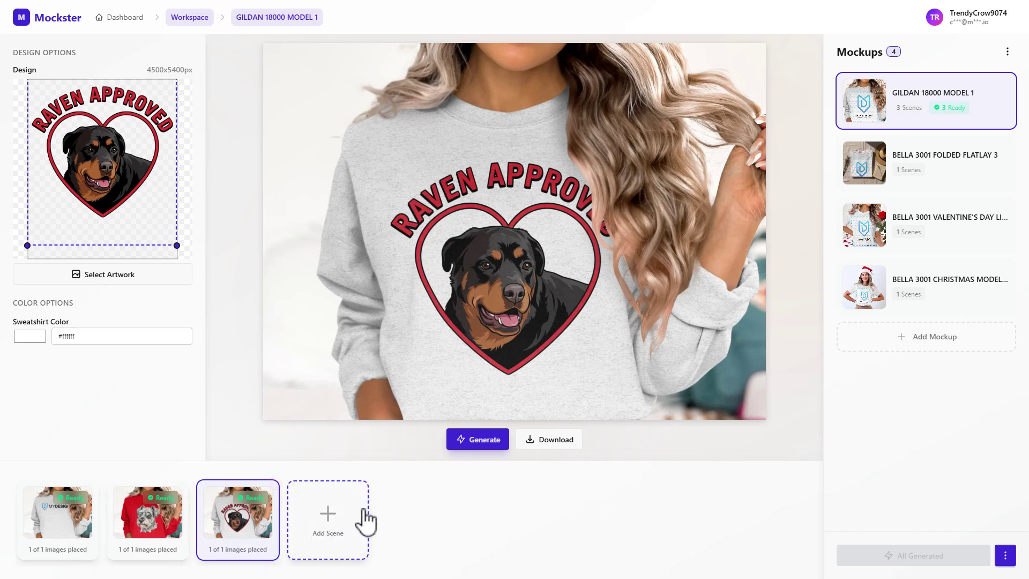
- Download the generated Raven Approved and schnauzer sweatshirt mockups, and return to the logo scene
left_click(564, 443)
left_click(148, 510)
left_click(557, 444)
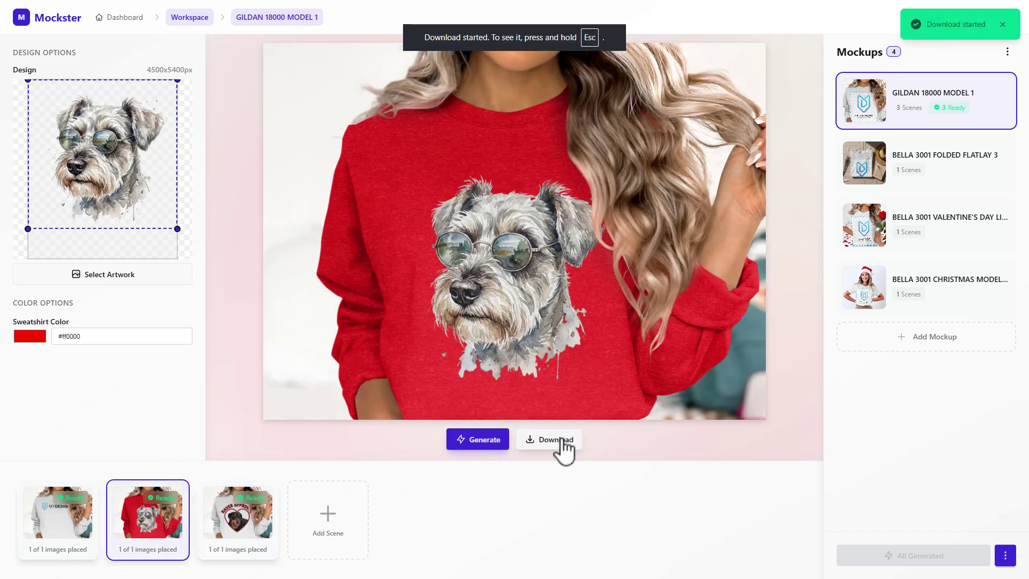
left_click(58, 514)
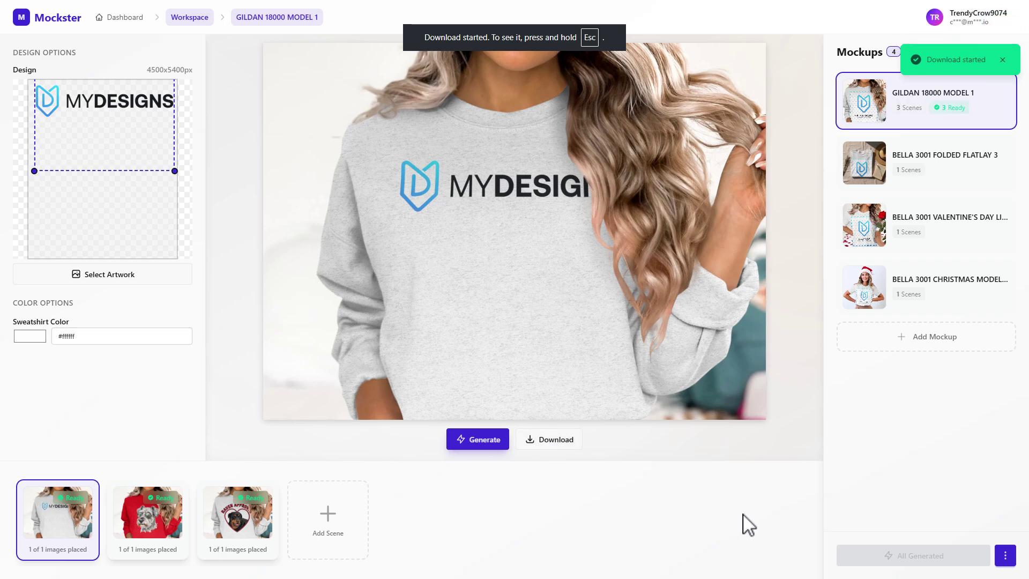
- Return to the dashboard and open the public mockup library
left_click(124, 17)
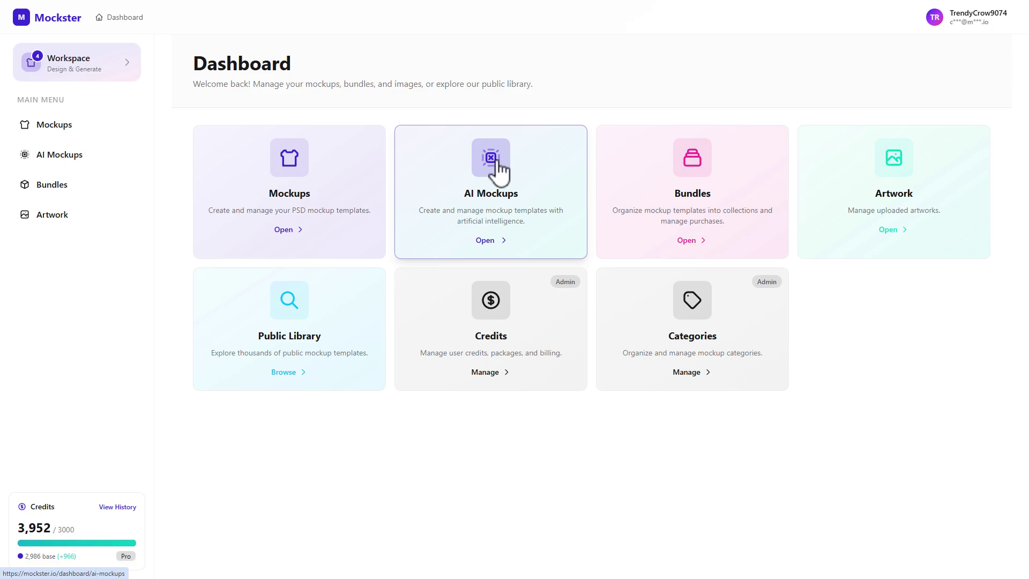
left_click(331, 323)
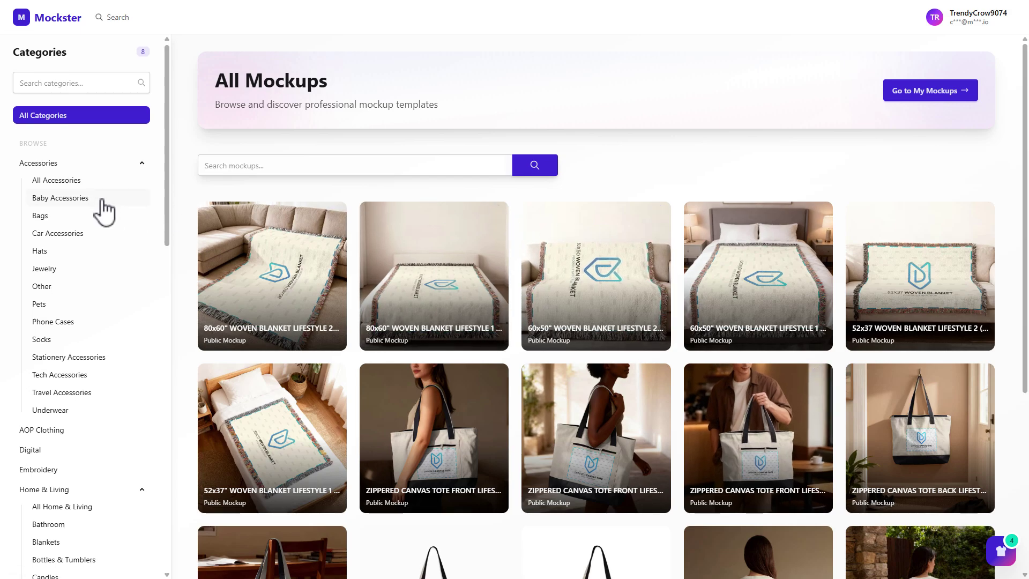
- Look through the public library's category list and its blanket, tote and women's boxy tee mockups
scroll(129, 217, "down", 10)
scroll(129, 217, "down", 6)
scroll(602, 242, "down", 5)
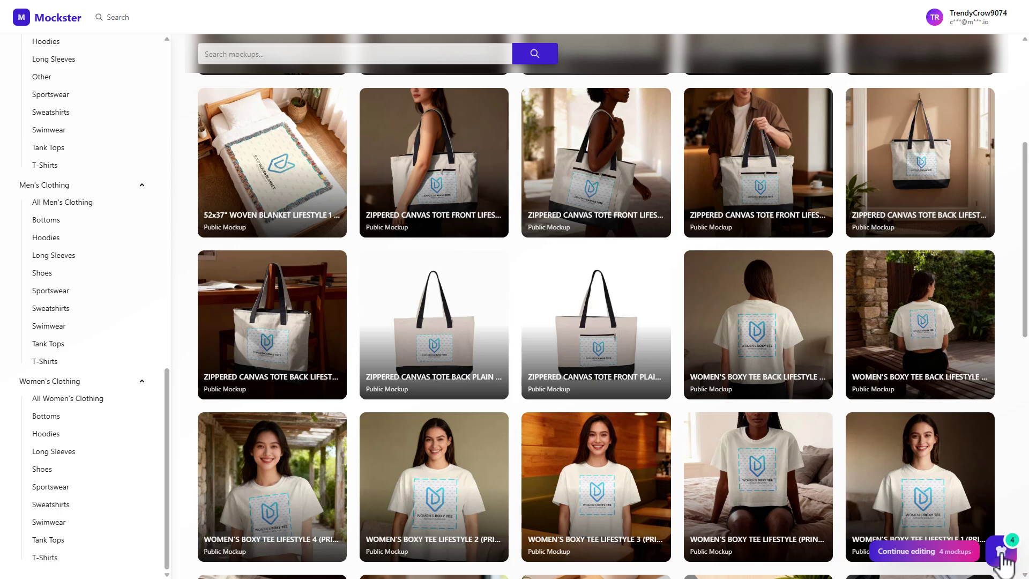
- Continue editing the four selected mockups in the workspace, then visit the dashboard and reopen the workspace from there
left_click(1001, 552)
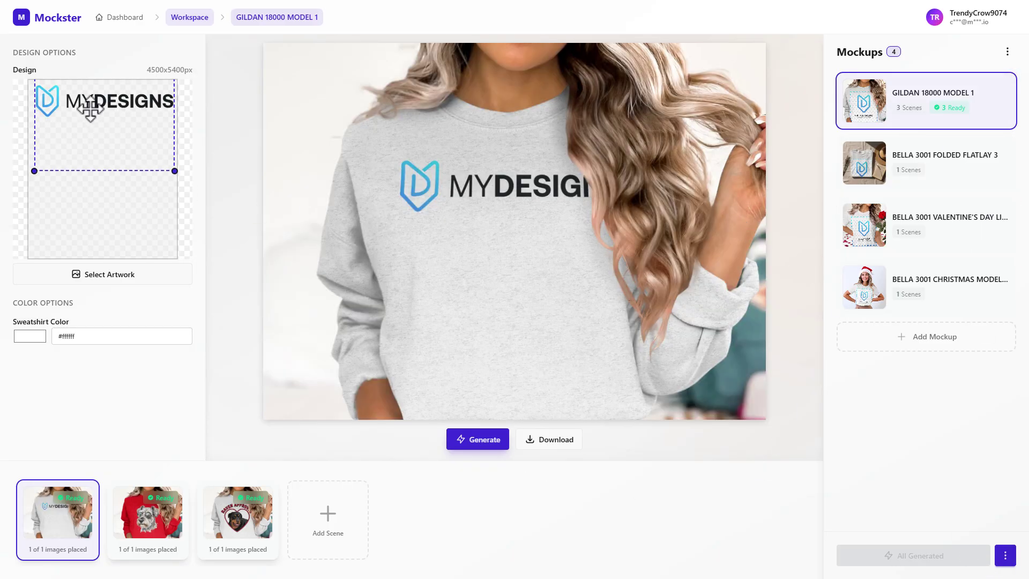
left_click(119, 19)
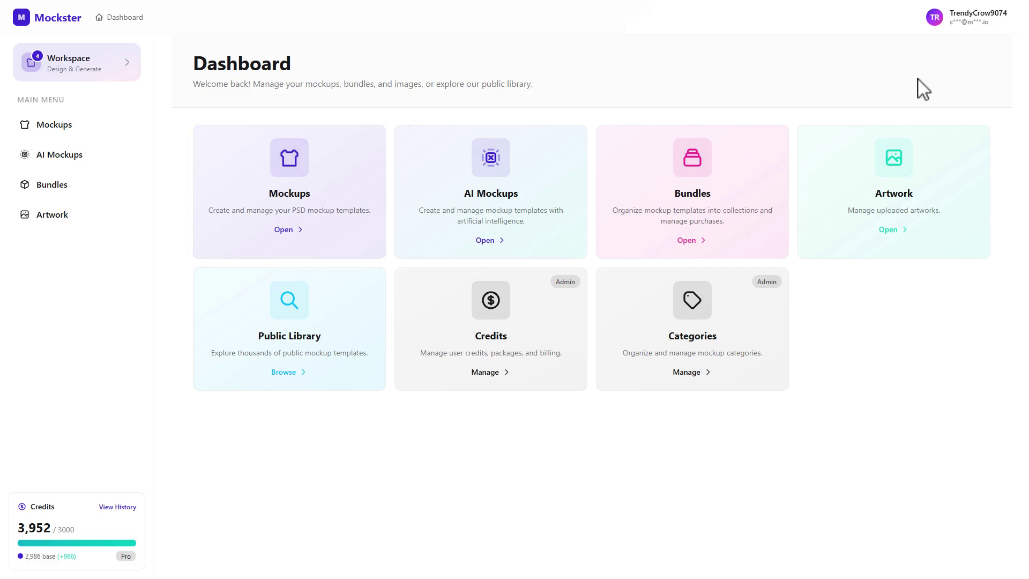
left_click(84, 74)
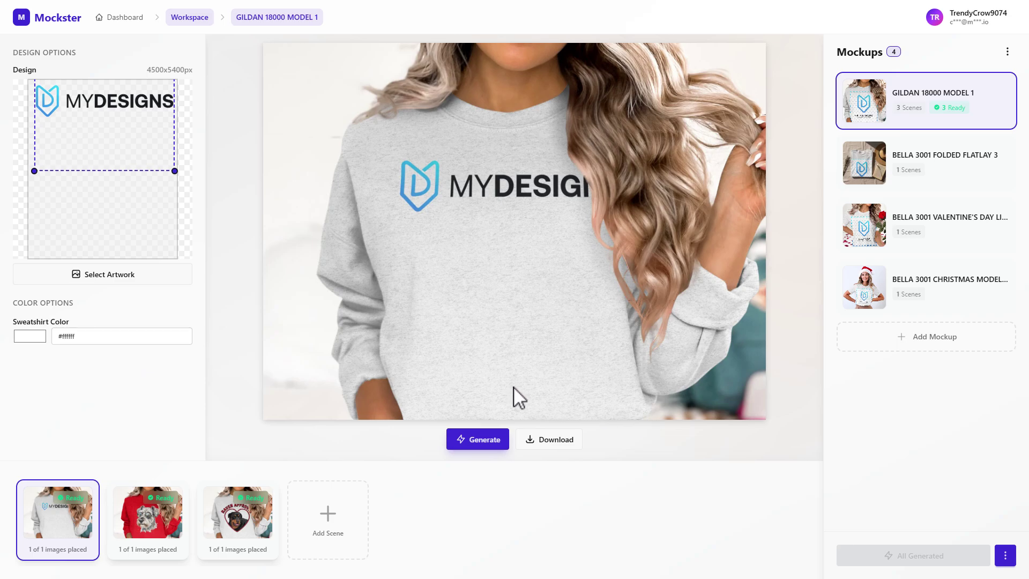
- Go back to the dashboard and view the uploaded artwork library, followed by the private custom mockups page
left_click(127, 17)
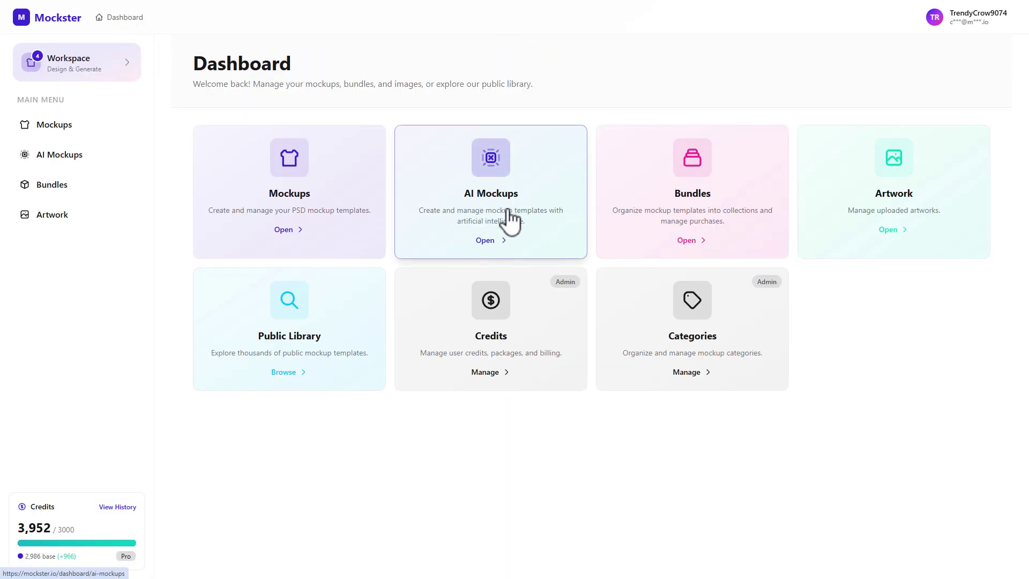
left_click(74, 220)
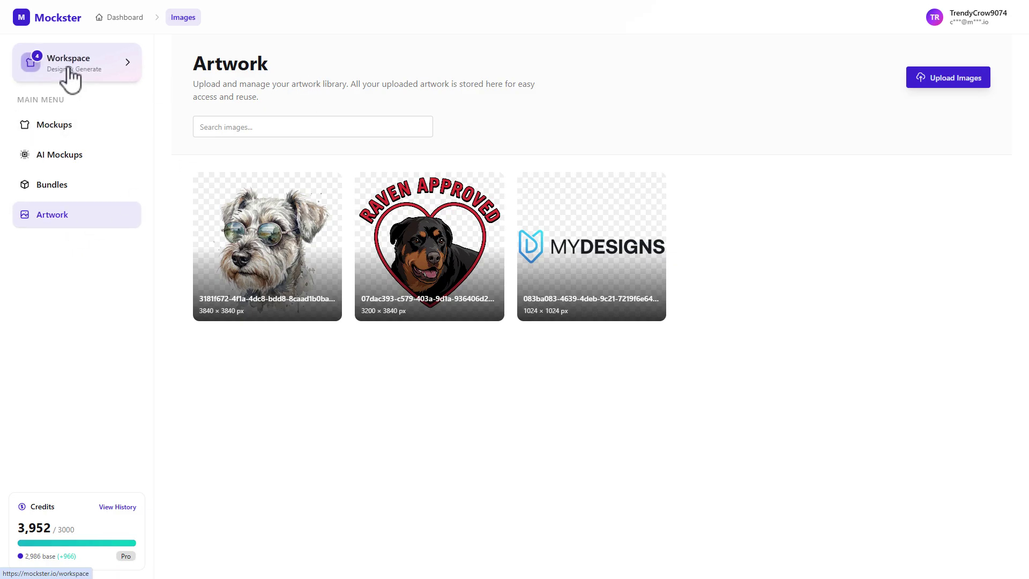
left_click(56, 126)
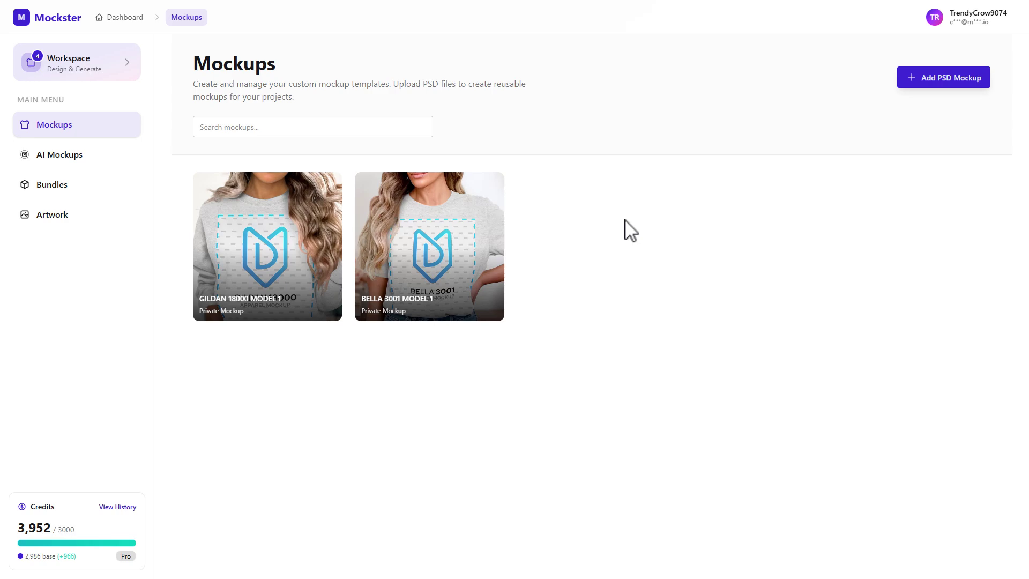